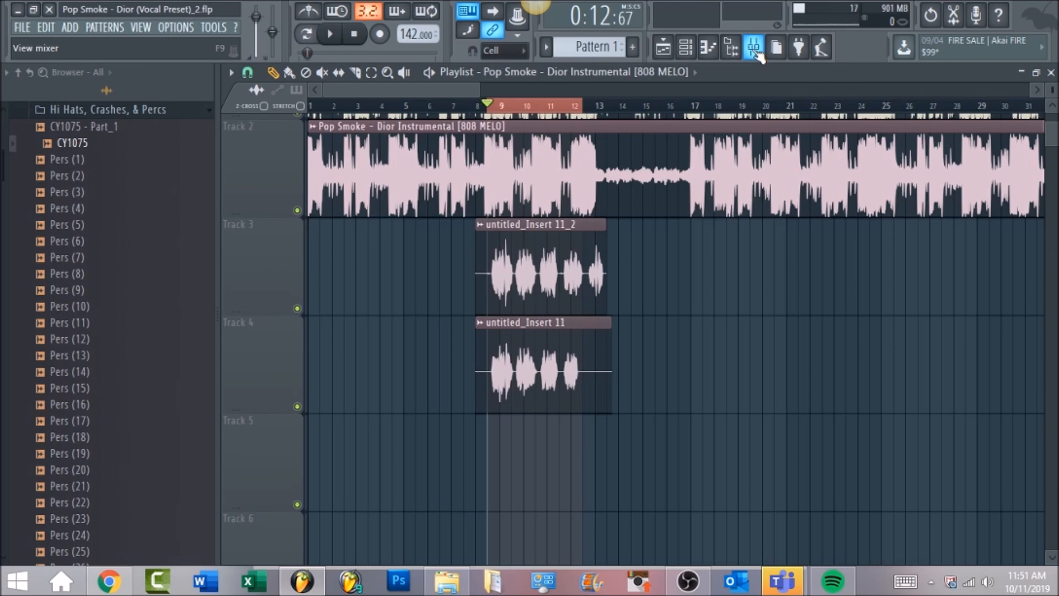
Step: Open the mixer and select the untitled_Insert 11 vocal track, checking the Master chain on the way
{"action": "left_click", "coordinate": [754, 48]}
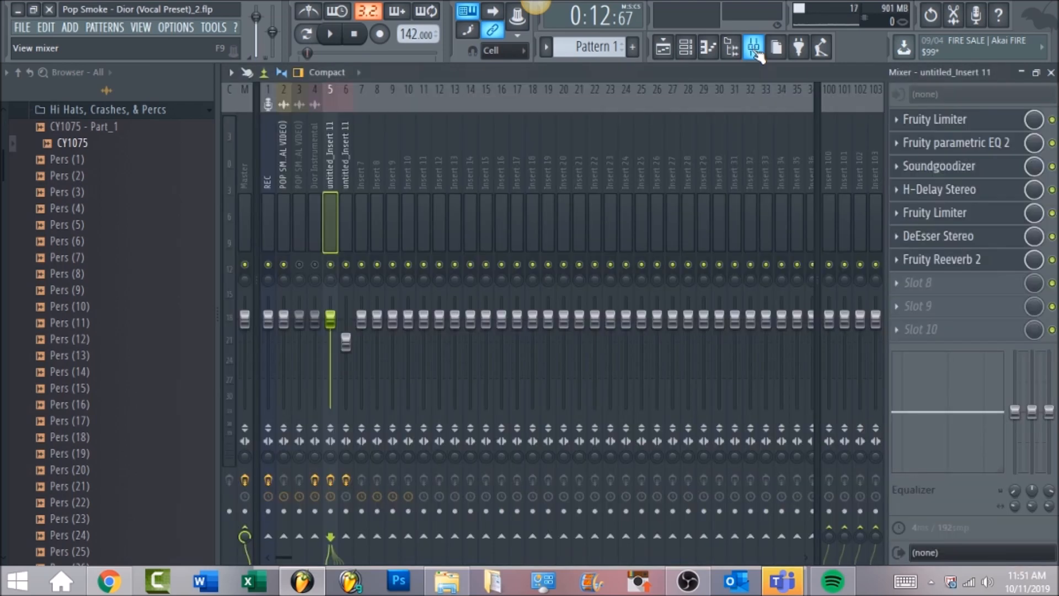
{"action": "left_click", "coordinate": [248, 171]}
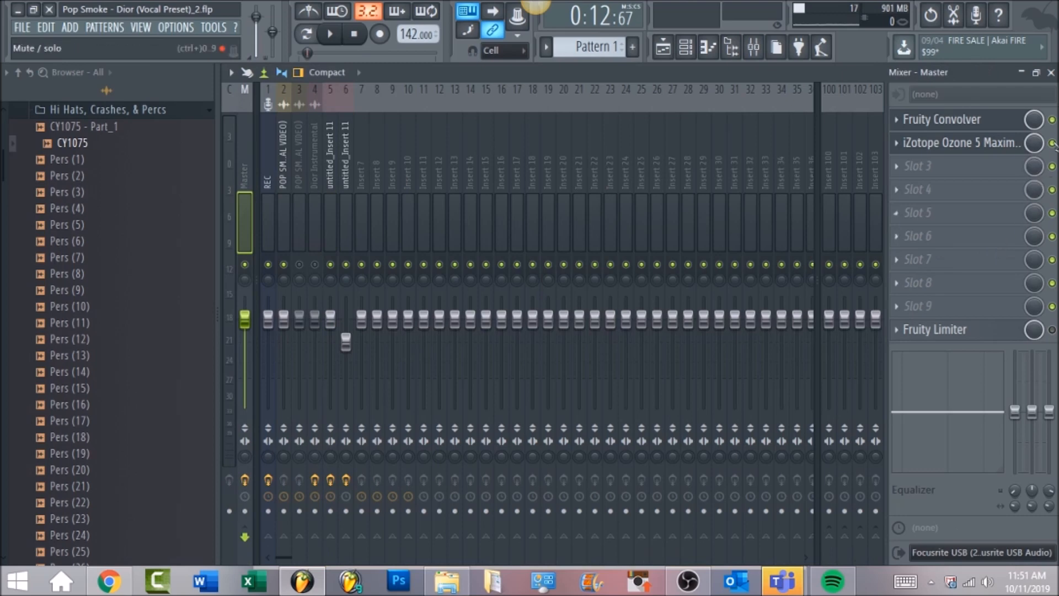
{"action": "left_click", "coordinate": [335, 179]}
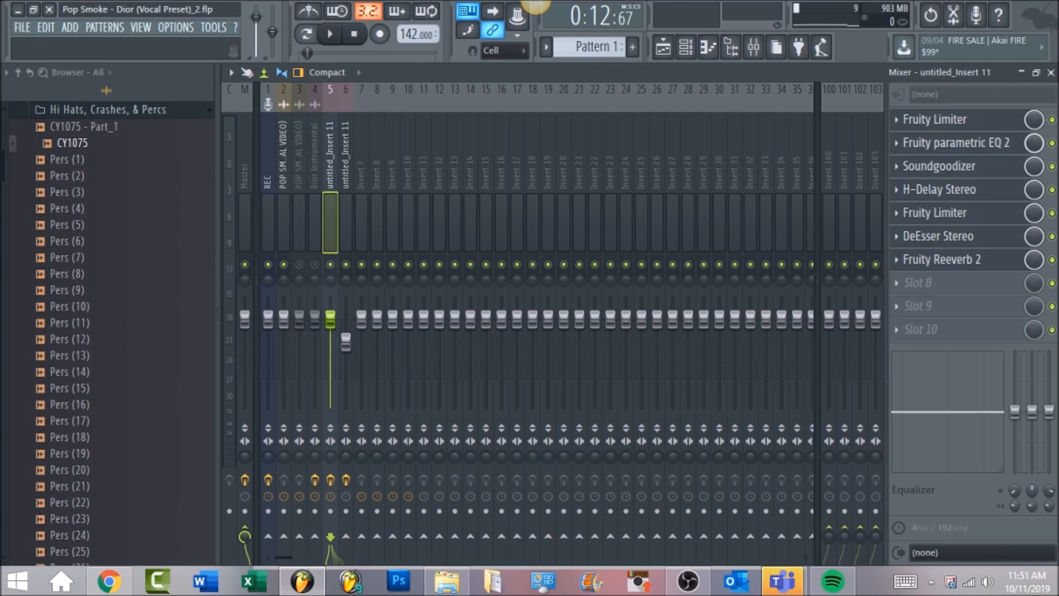
Step: Bypass every effect slot on the vocal insert except the first Fruity Limiter
{"action": "left_click", "coordinate": [1052, 143]}
{"action": "left_click", "coordinate": [1052, 166]}
{"action": "left_click", "coordinate": [1052, 189]}
{"action": "left_click", "coordinate": [1052, 213]}
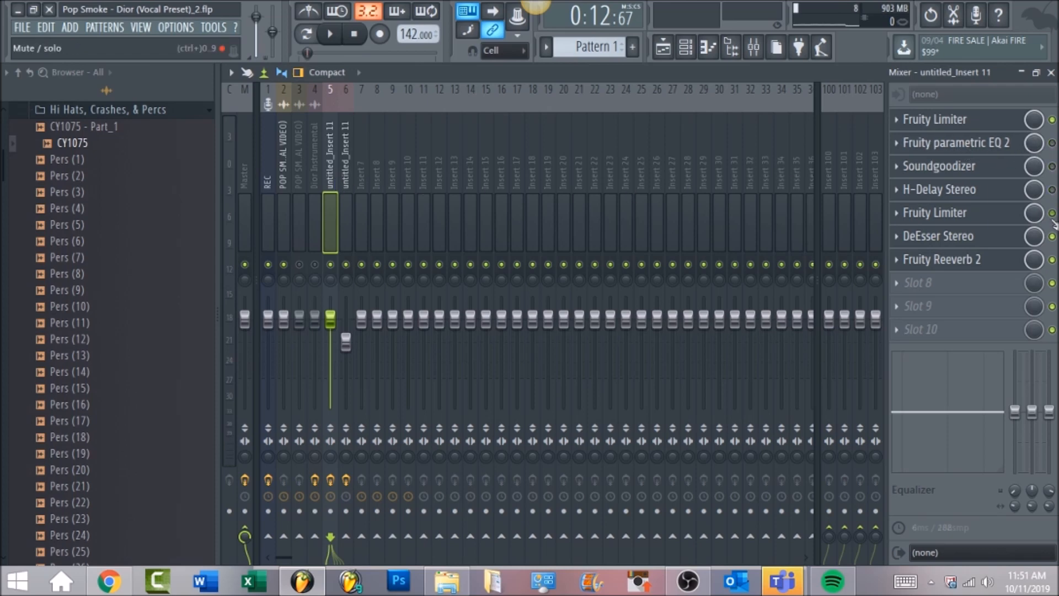
{"action": "left_click", "coordinate": [1052, 236]}
{"action": "left_click", "coordinate": [1052, 259]}
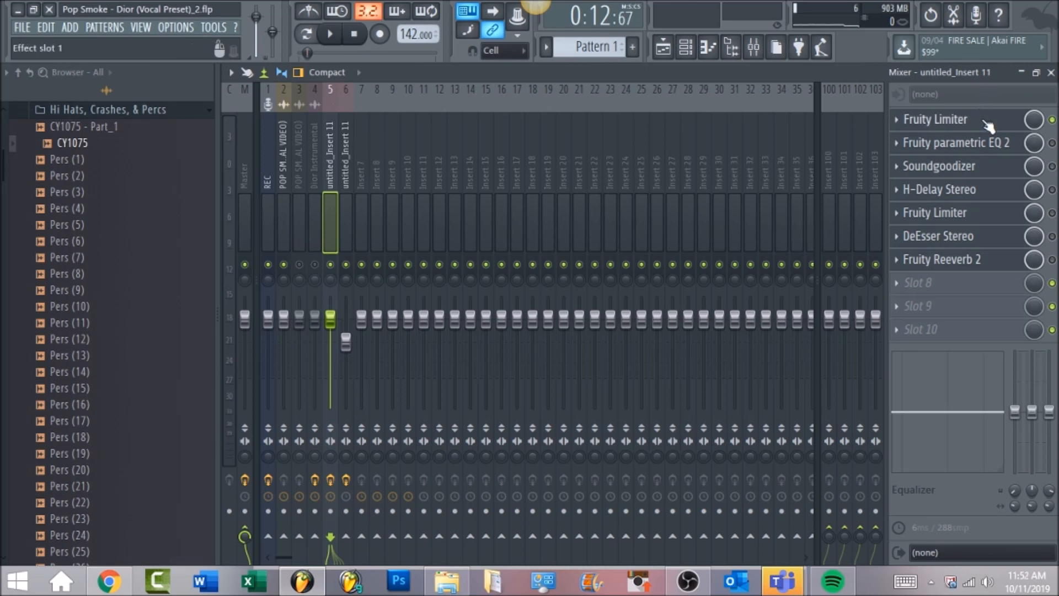
Step: Open the first Fruity Limiter on the vocal insert and start playback
{"action": "left_click", "coordinate": [984, 121]}
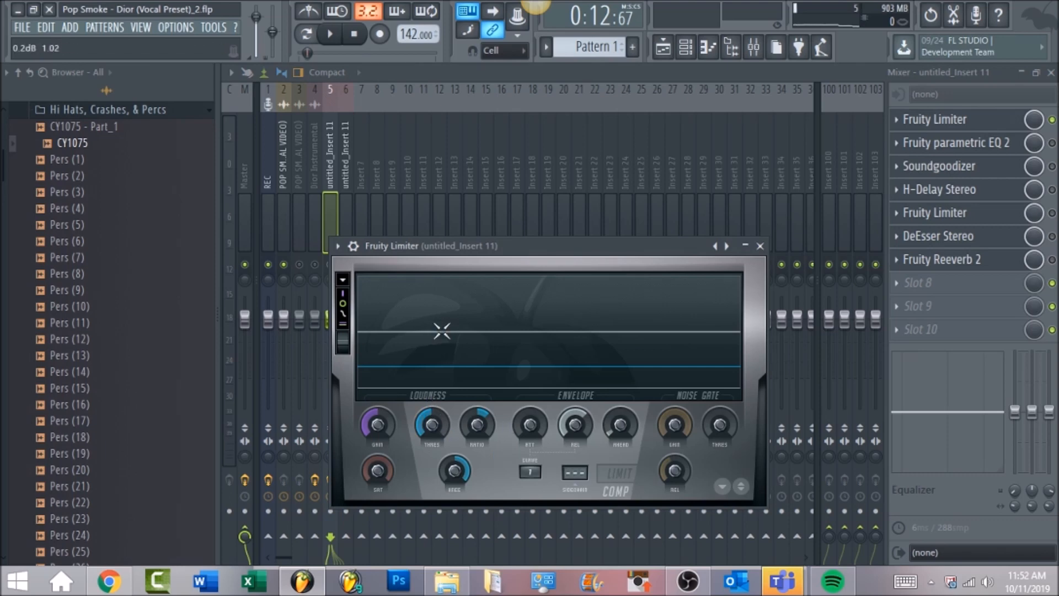
{"action": "key", "text": "space"}
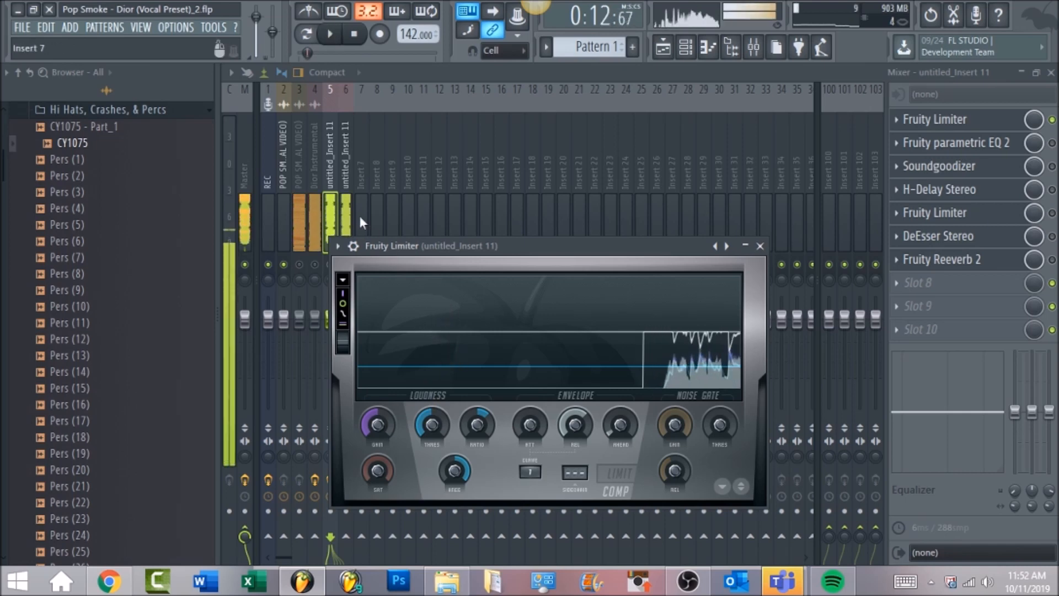
Step: Solo the untitled_Insert 11 track and replay the vocal with the Fruity Limiter open
{"action": "left_click", "coordinate": [334, 167]}
{"action": "right_click", "coordinate": [330, 265]}
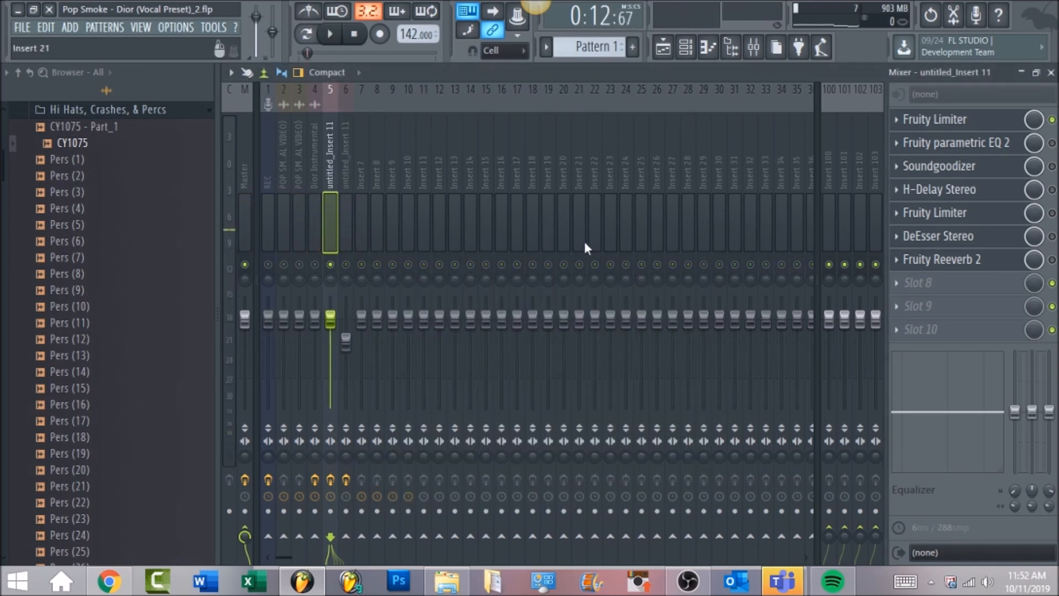
{"action": "key", "text": "space"}
{"action": "left_click", "coordinate": [938, 119]}
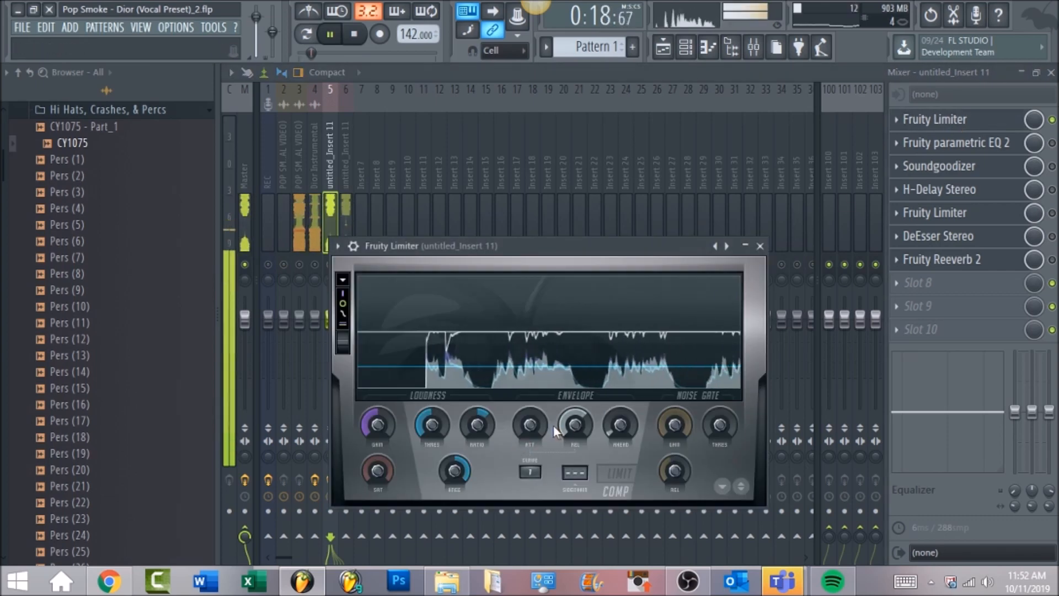
{"action": "key", "text": "space"}
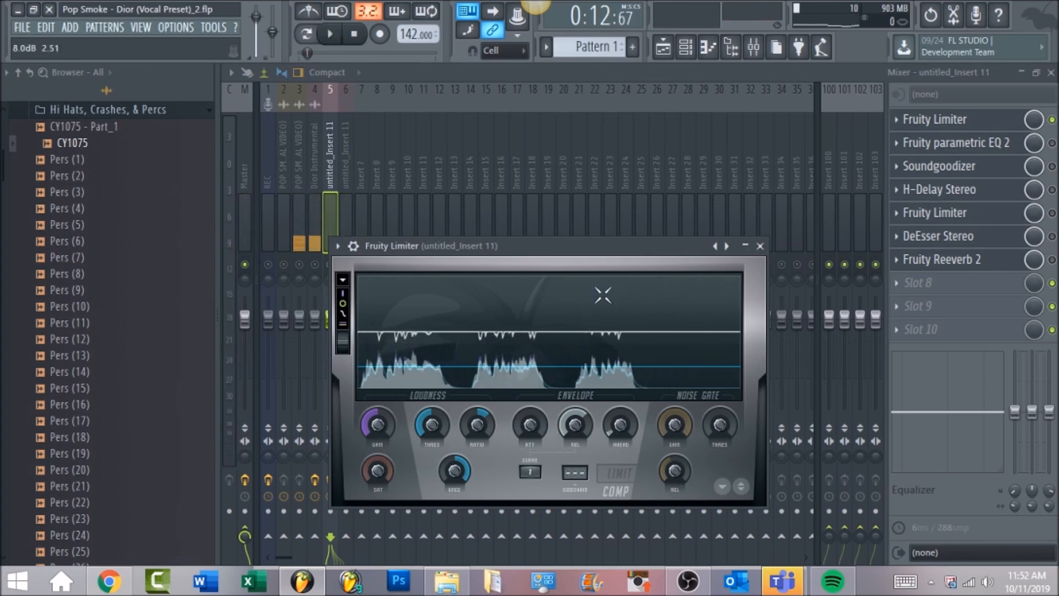
Step: Examine the limiter's compressor threshold and release settings while playing and stopping the vocal
{"action": "left_click", "coordinate": [602, 297]}
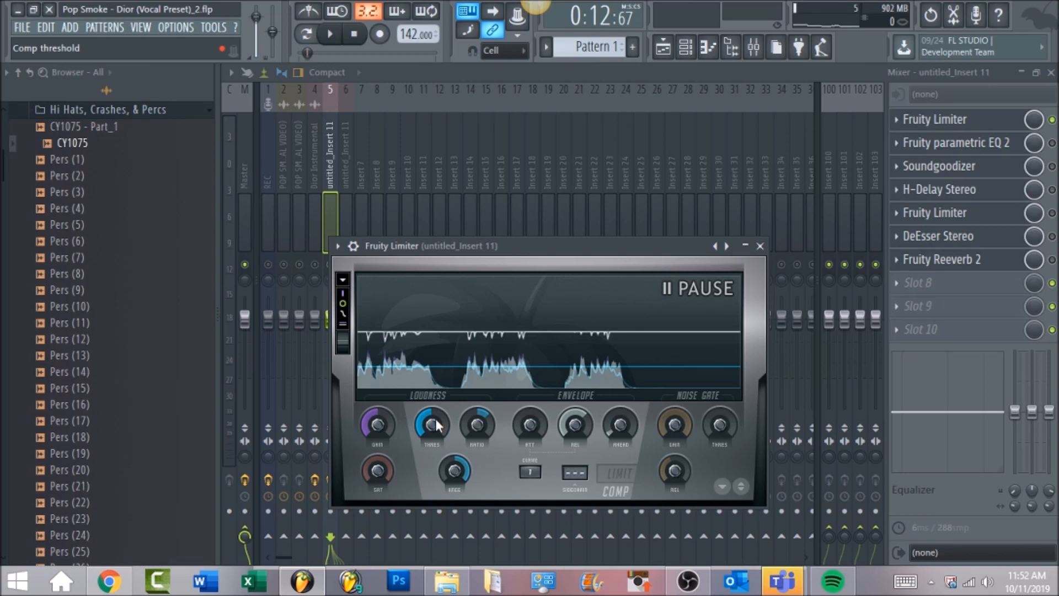
{"action": "left_click", "coordinate": [576, 422]}
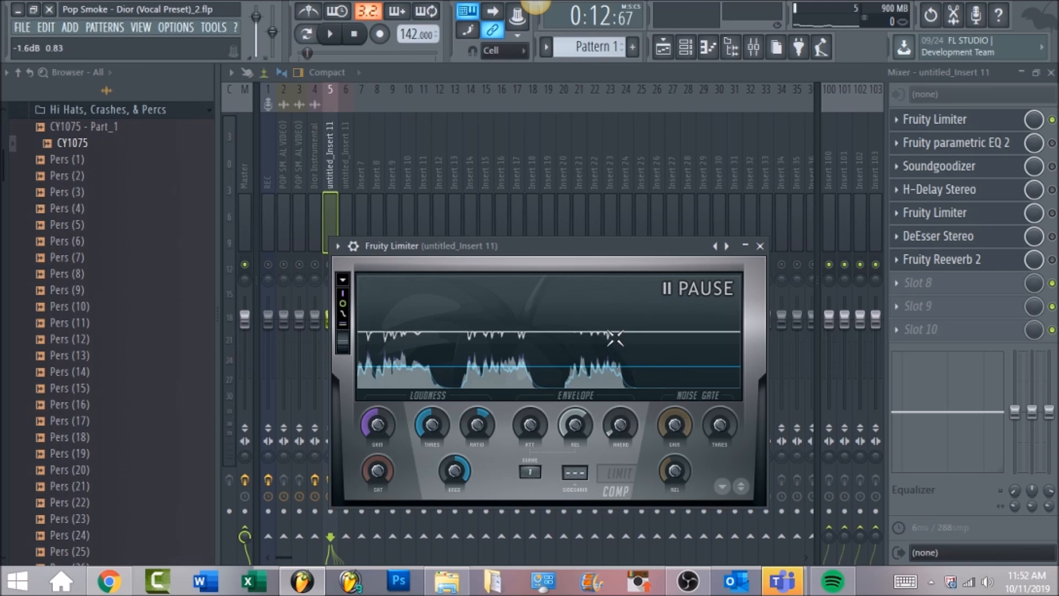
{"action": "left_click", "coordinate": [331, 36]}
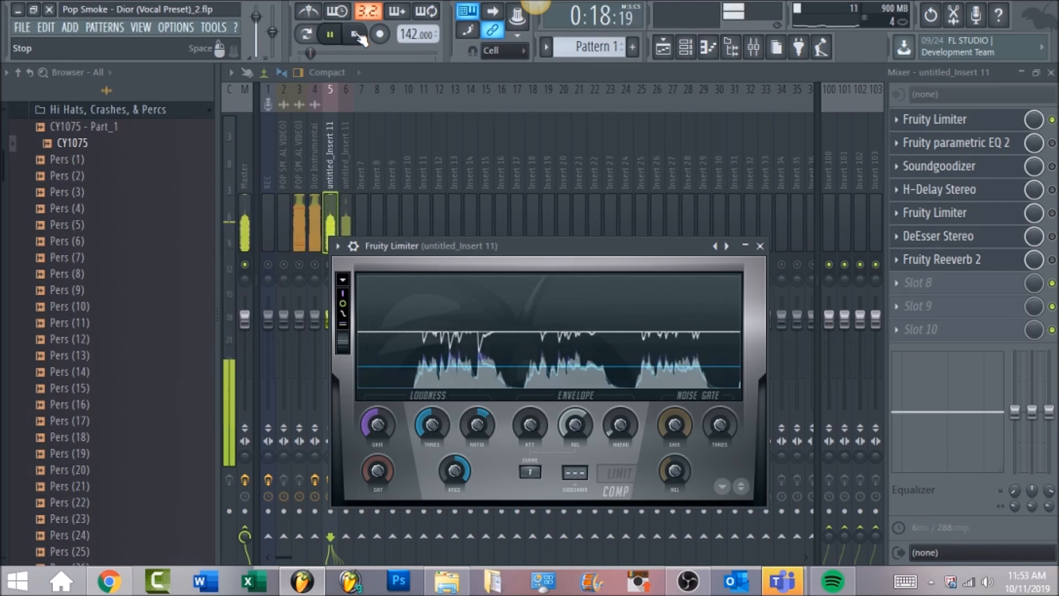
{"action": "left_click", "coordinate": [357, 36]}
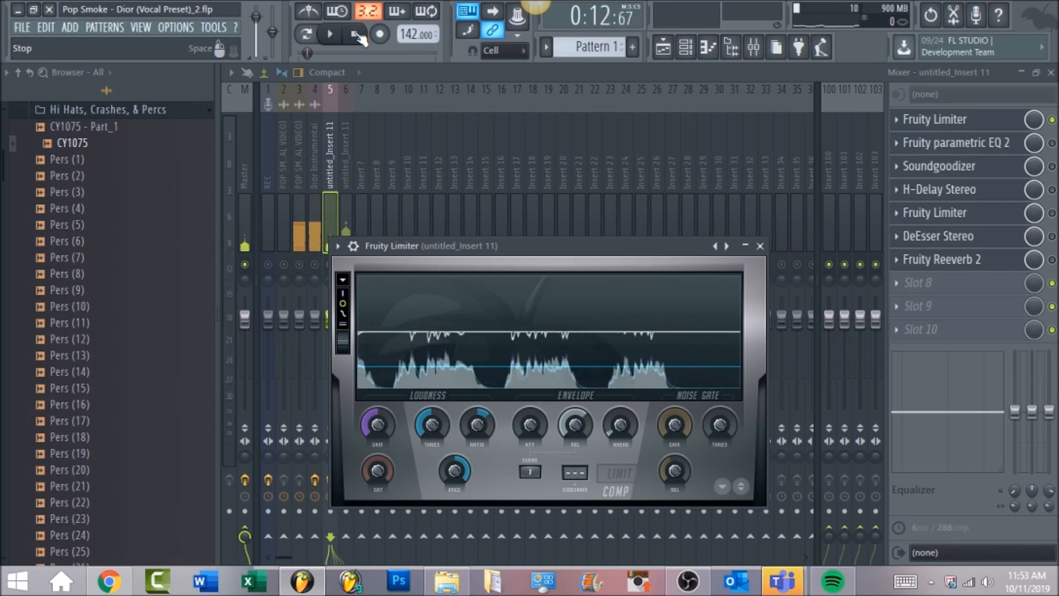
Step: Enable the Fruity parametric EQ 2 slot and open it to inspect its band curve
{"action": "left_click", "coordinate": [1052, 143]}
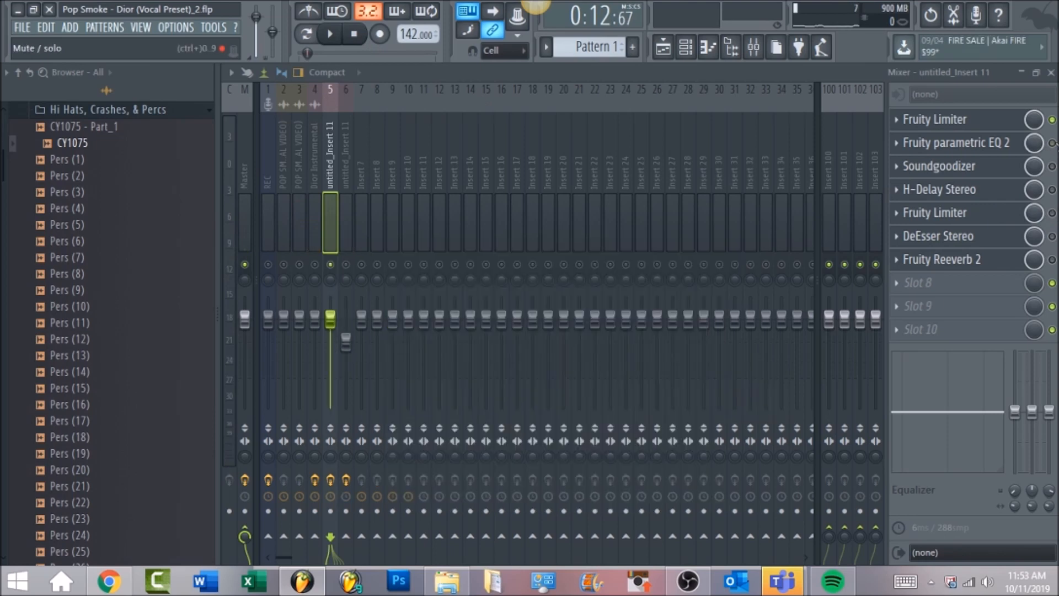
{"action": "left_click", "coordinate": [1014, 150]}
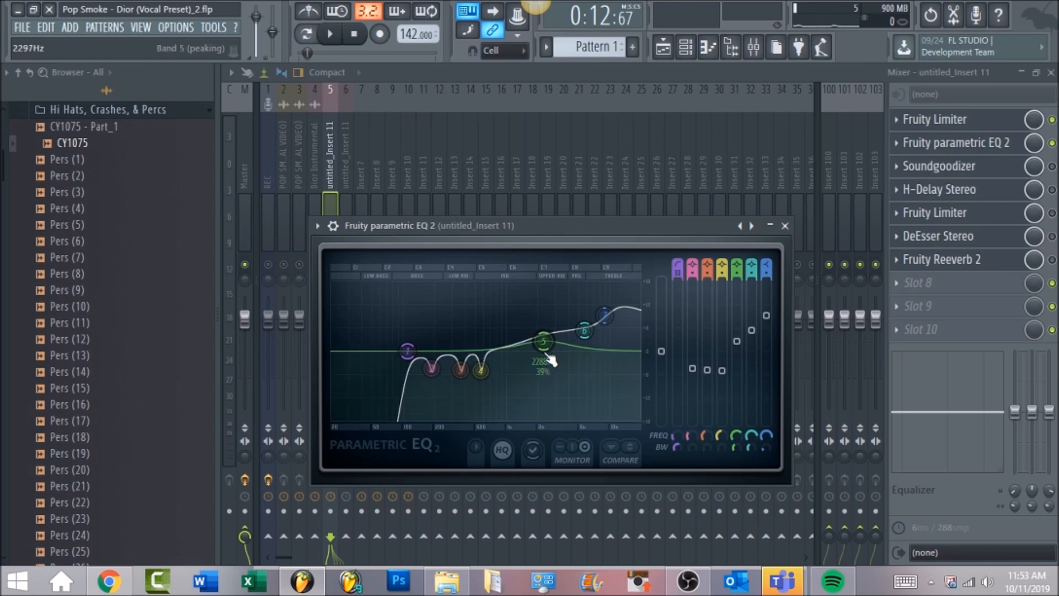
{"action": "left_click_drag", "start_coordinate": [544, 341], "coordinate": [543, 342]}
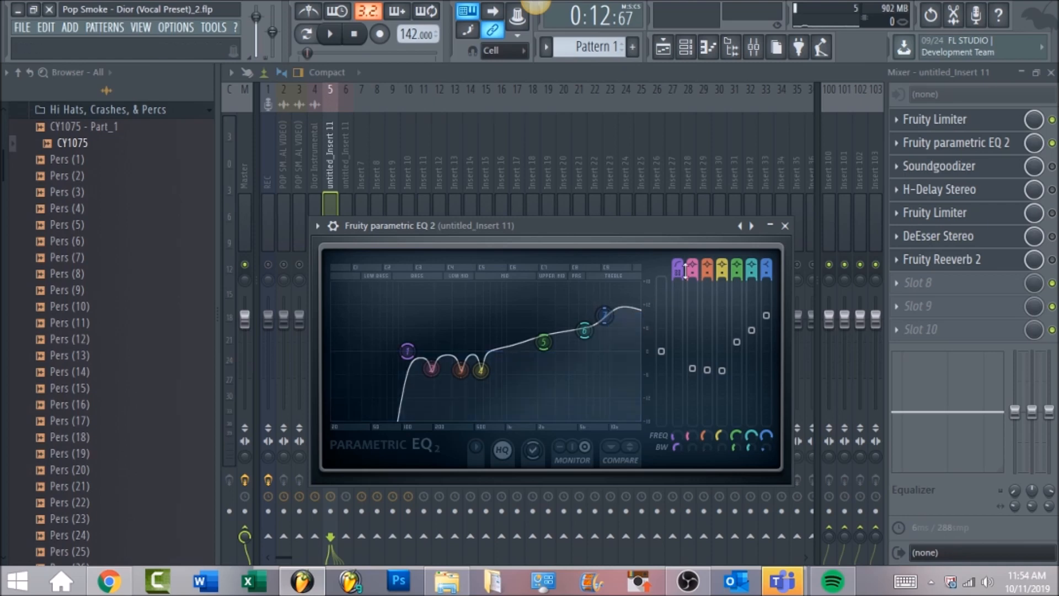
Step: Play the vocal while toggling the Fruity parametric EQ 2 on and off to compare
{"action": "left_click", "coordinate": [334, 35]}
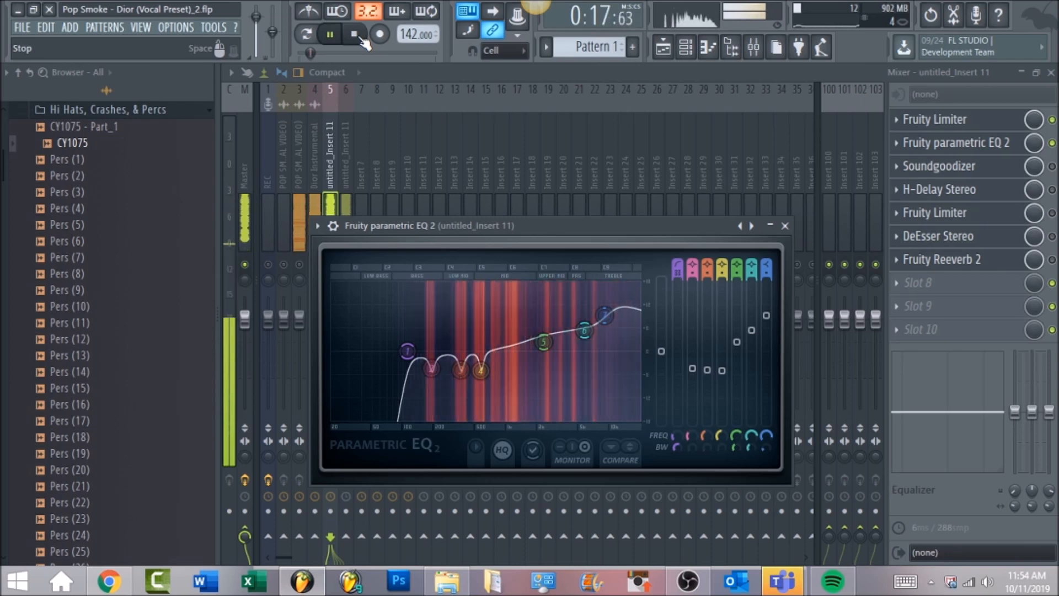
{"action": "left_click", "coordinate": [359, 36]}
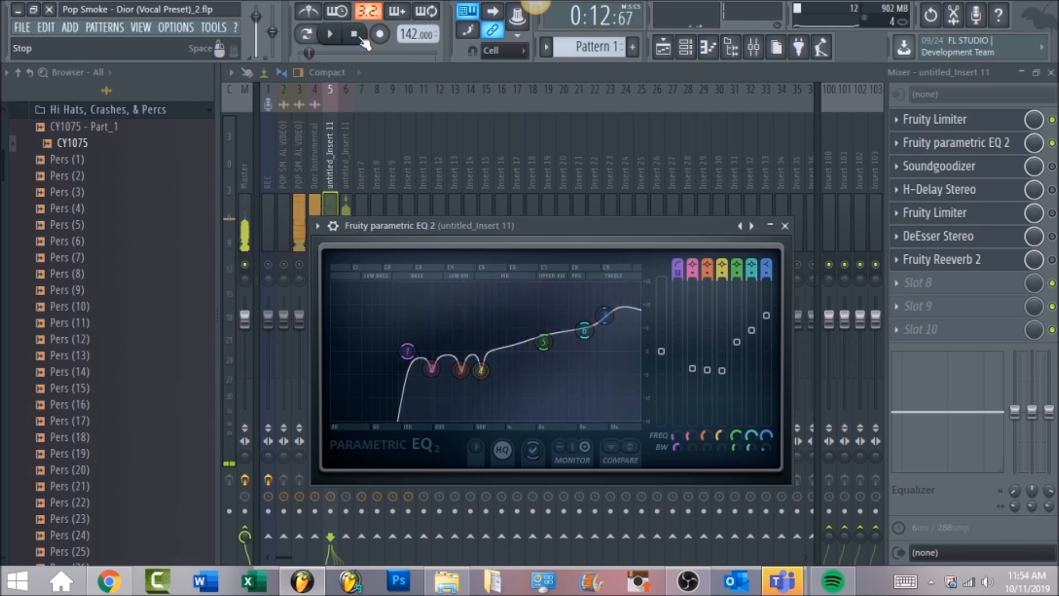
{"action": "left_click", "coordinate": [1053, 144]}
{"action": "key", "text": "space"}
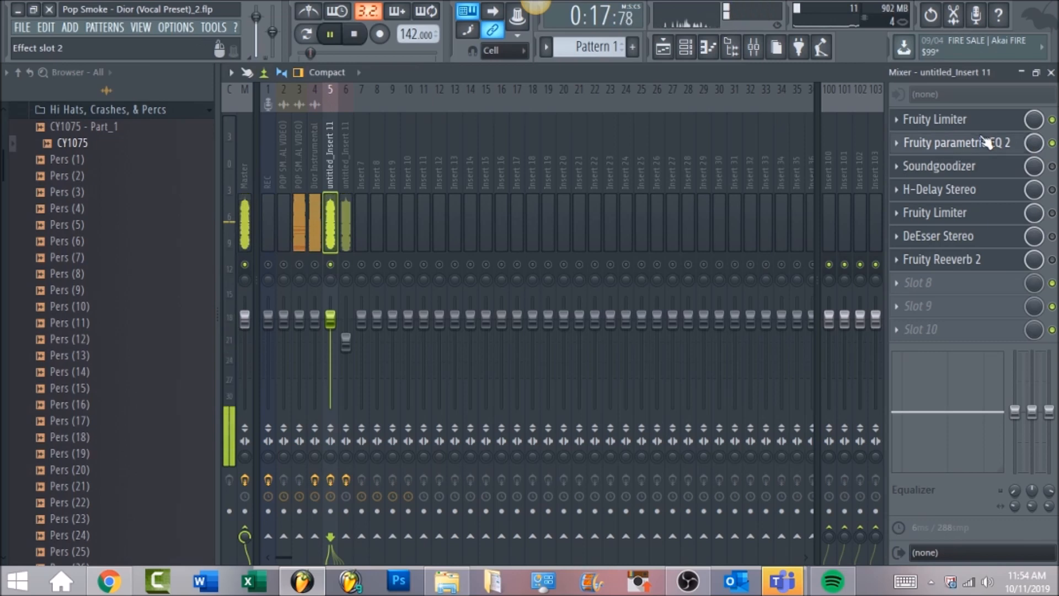
{"action": "left_click", "coordinate": [938, 143]}
{"action": "key", "text": "space"}
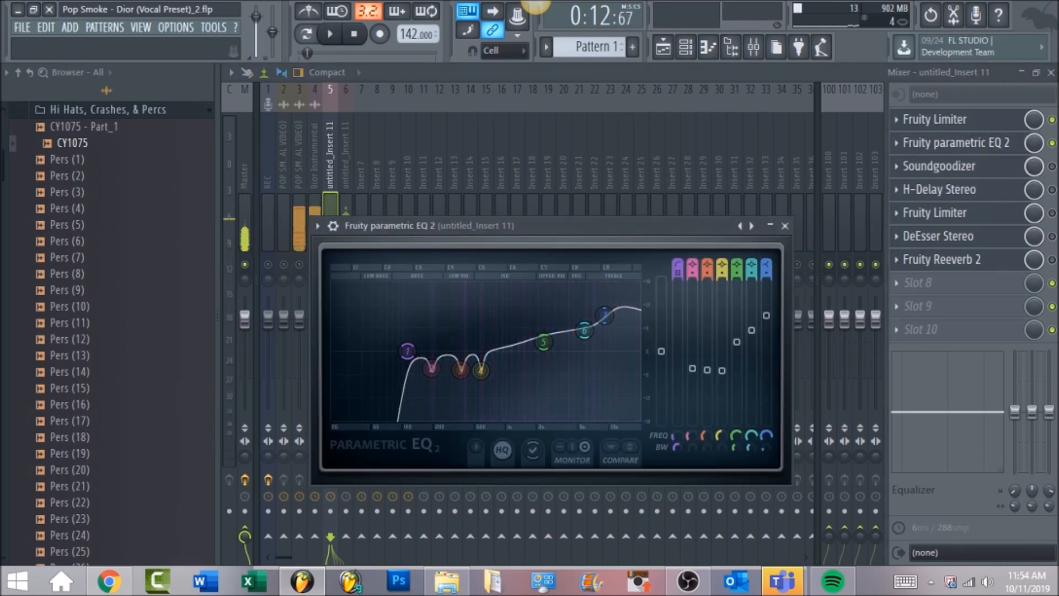
Step: Enable Soundgoodizer, open it in mode B, and play the vocal through it
{"action": "left_click", "coordinate": [1052, 166]}
{"action": "left_click", "coordinate": [964, 172]}
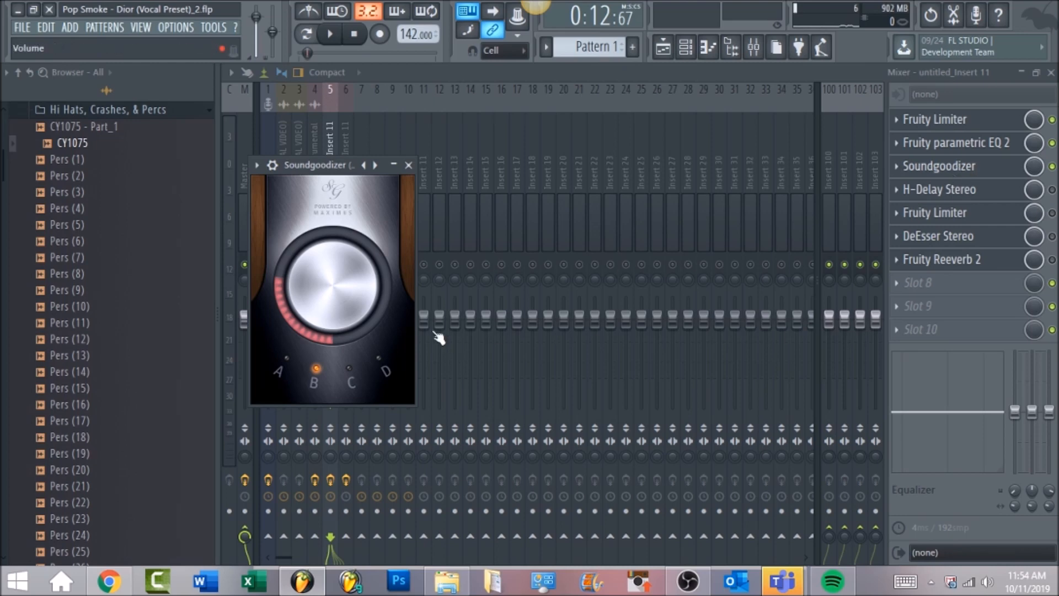
{"action": "left_click", "coordinate": [320, 382]}
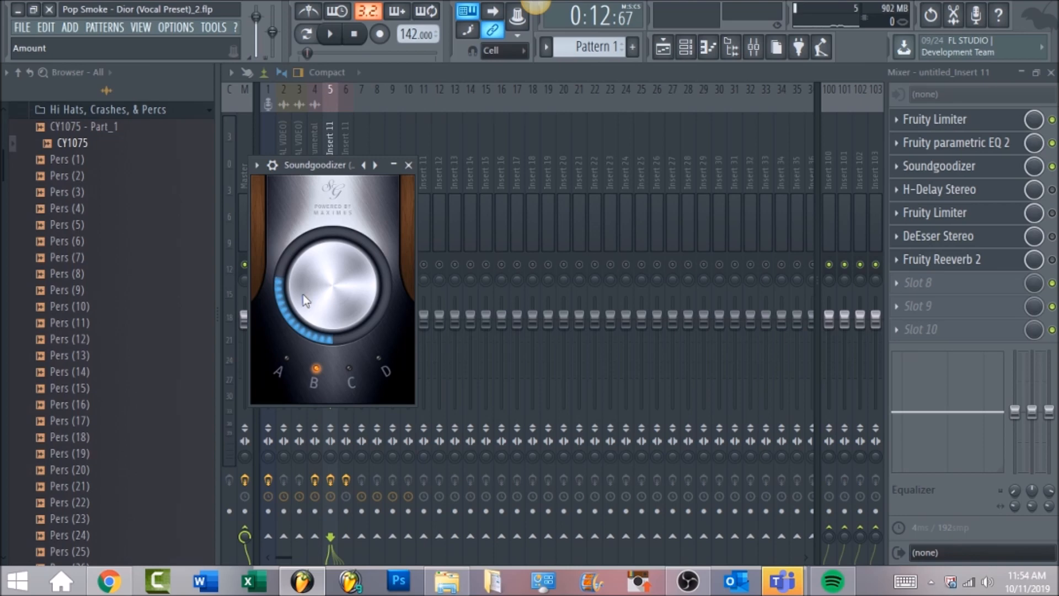
{"action": "key", "text": "space"}
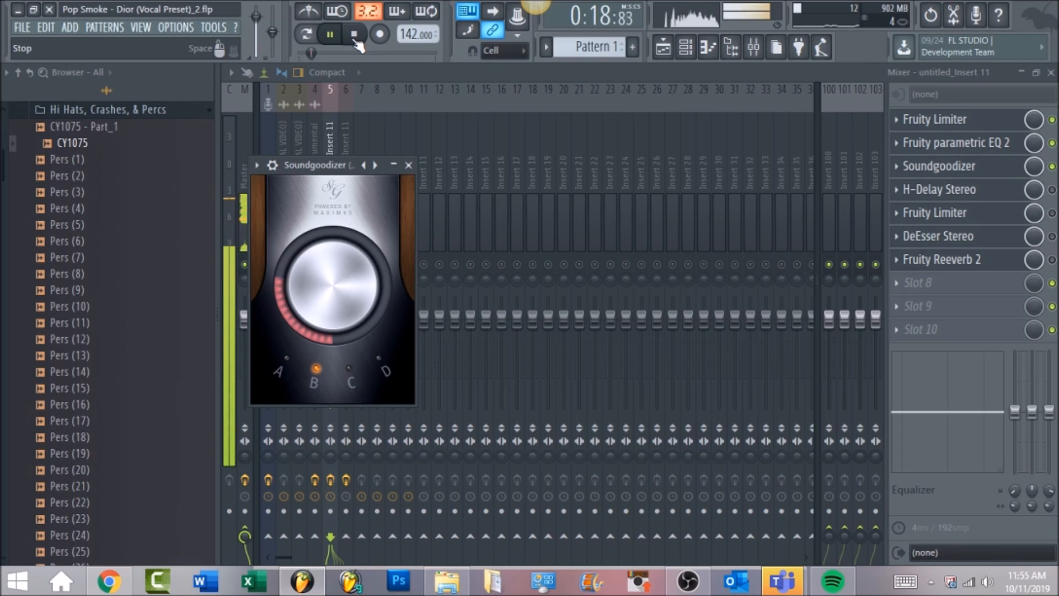
{"action": "left_click", "coordinate": [355, 39]}
Step: Enable the H-Delay Stereo slot, open its window, and play the vocal through the delay
{"action": "left_click", "coordinate": [1052, 191]}
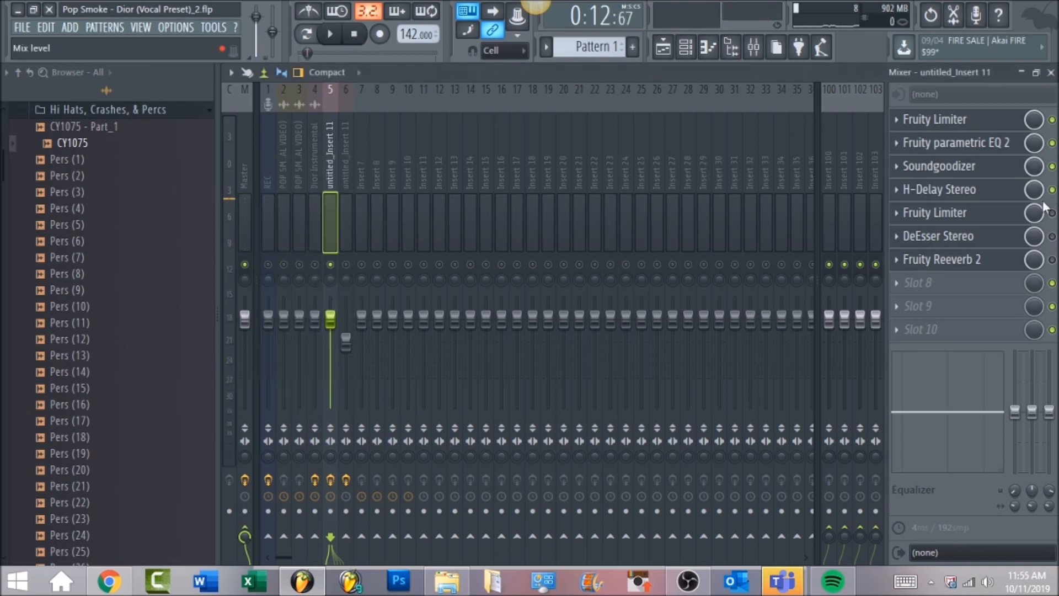
{"action": "left_click", "coordinate": [1016, 196]}
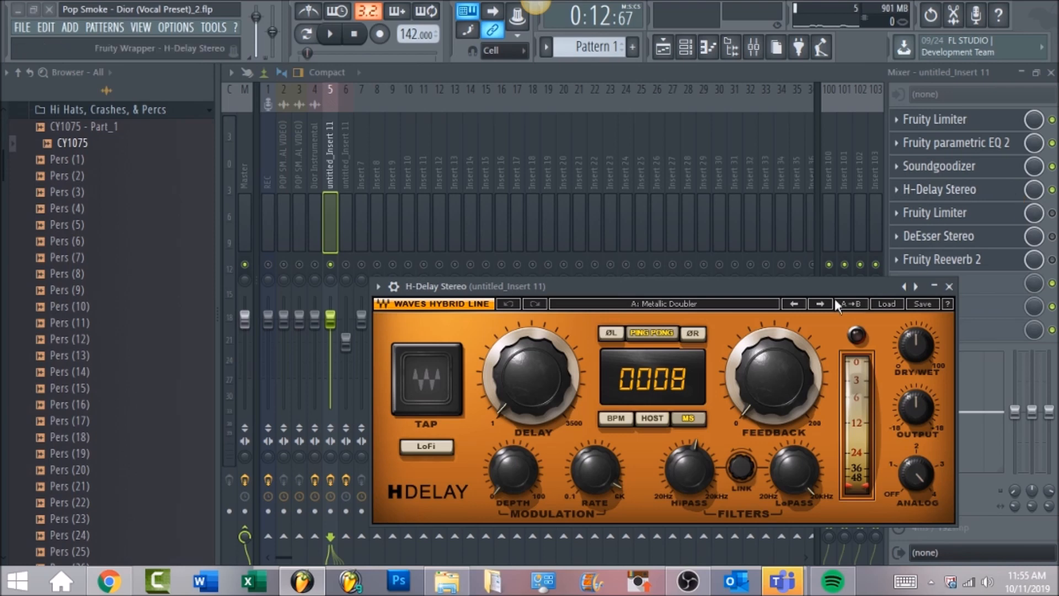
{"action": "left_click_drag", "start_coordinate": [624, 284], "coordinate": [605, 247]}
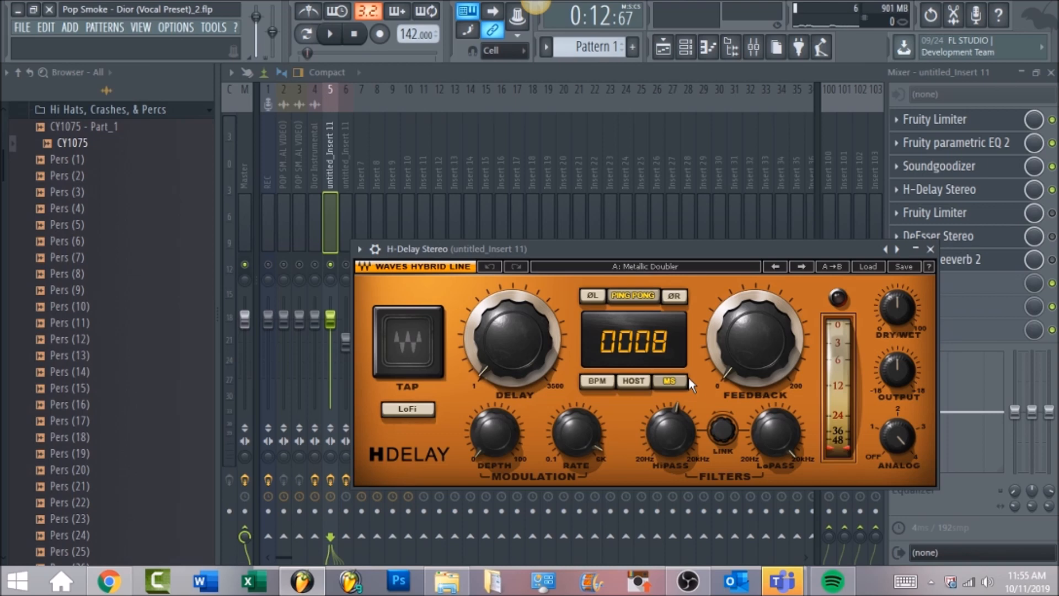
{"action": "left_click", "coordinate": [332, 34]}
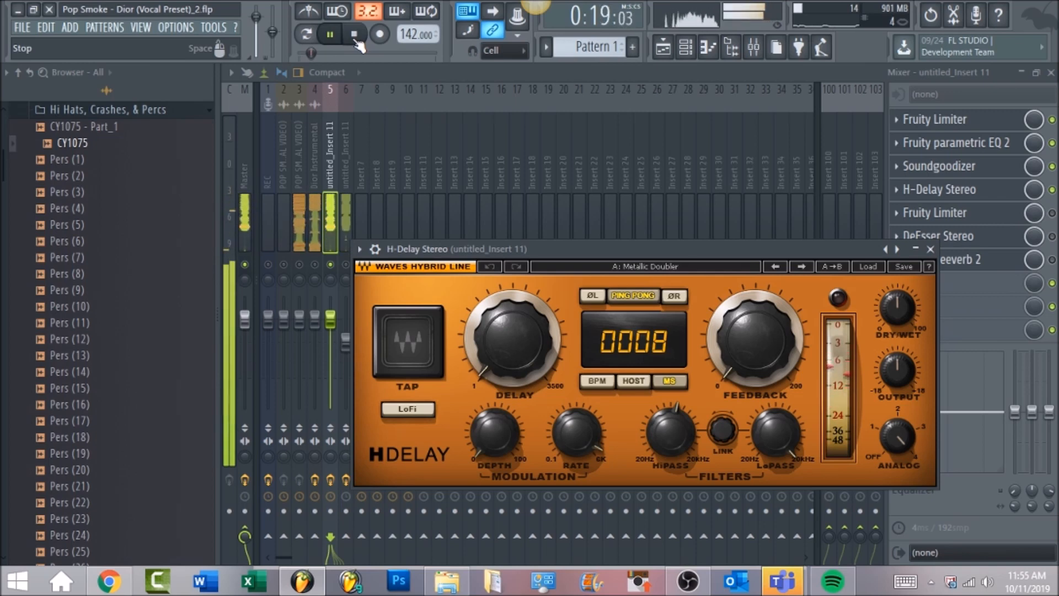
{"action": "left_click", "coordinate": [356, 34]}
Step: Compare playback with the H-Delay Stereo bypassed and re-enabled
{"action": "left_click", "coordinate": [1053, 189]}
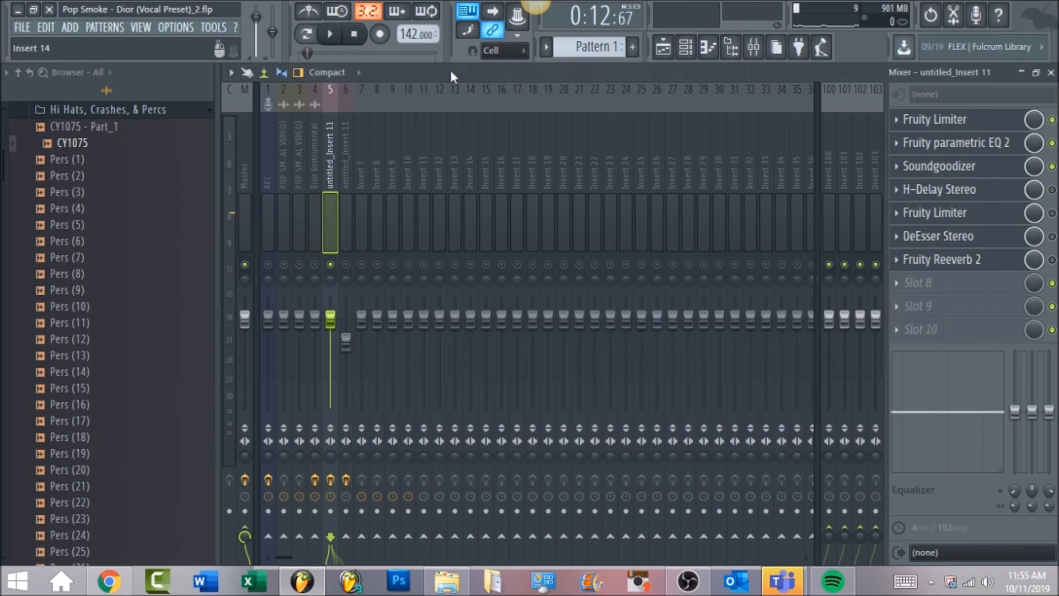
{"action": "left_click", "coordinate": [339, 35]}
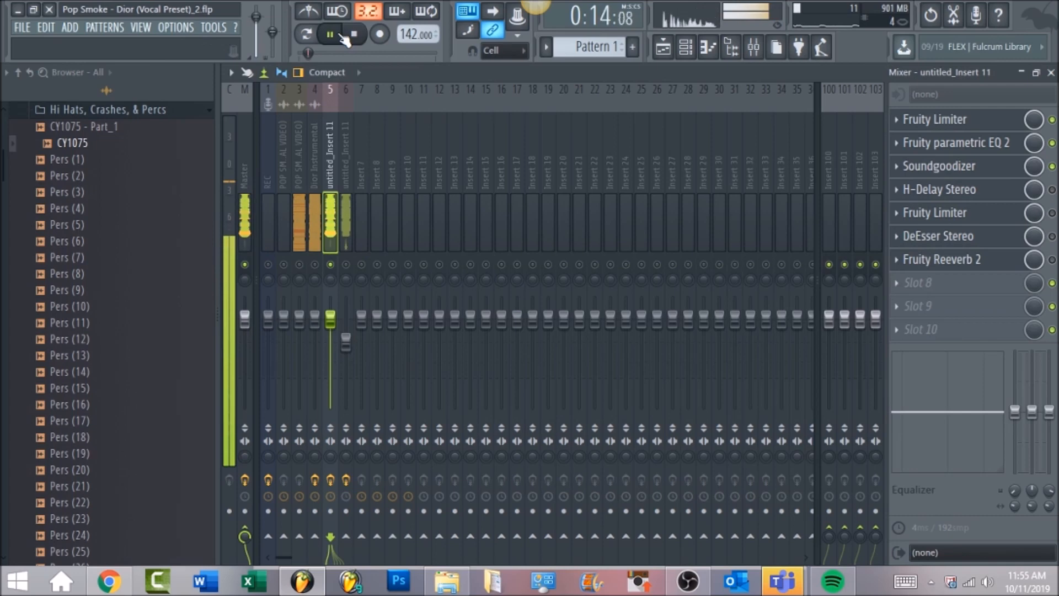
{"action": "left_click", "coordinate": [1052, 189]}
{"action": "left_click", "coordinate": [1000, 197]}
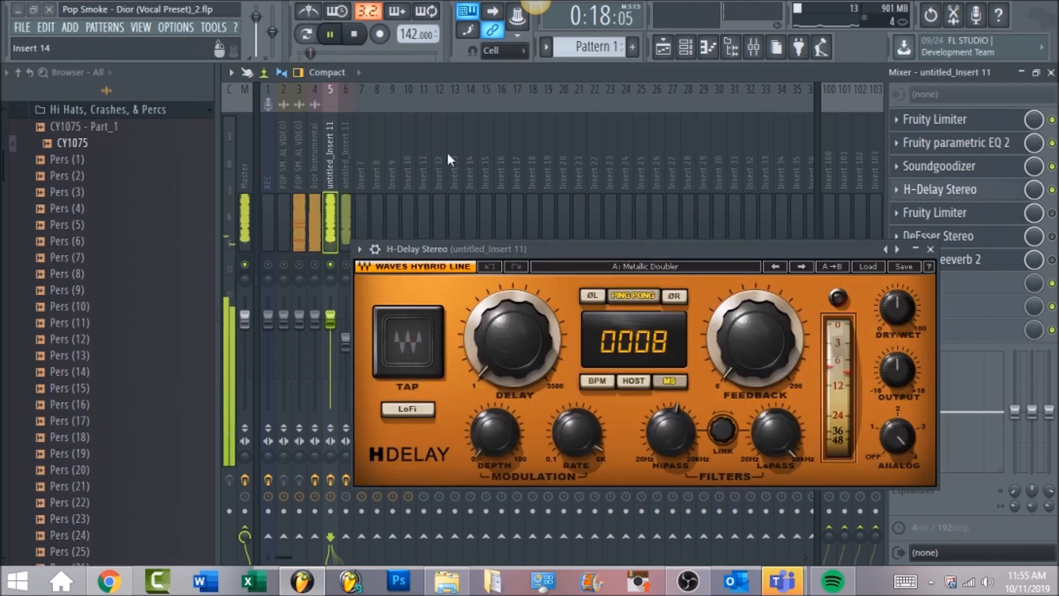
{"action": "left_click", "coordinate": [354, 34]}
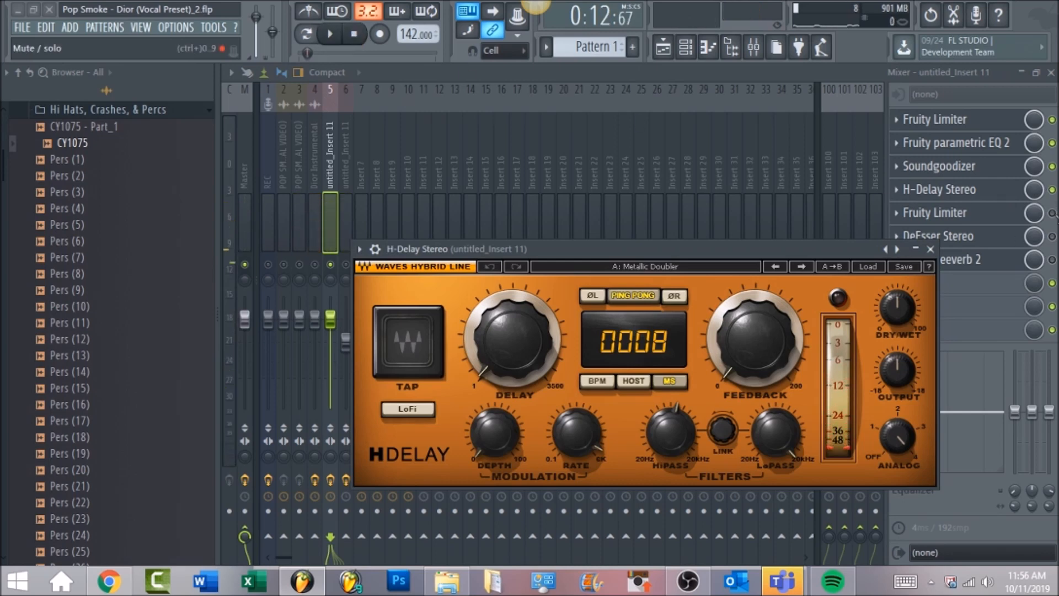
Step: Close the delay, open the second Fruity Limiter, and play the vocal through it
{"action": "left_click", "coordinate": [931, 249]}
{"action": "left_click", "coordinate": [976, 217]}
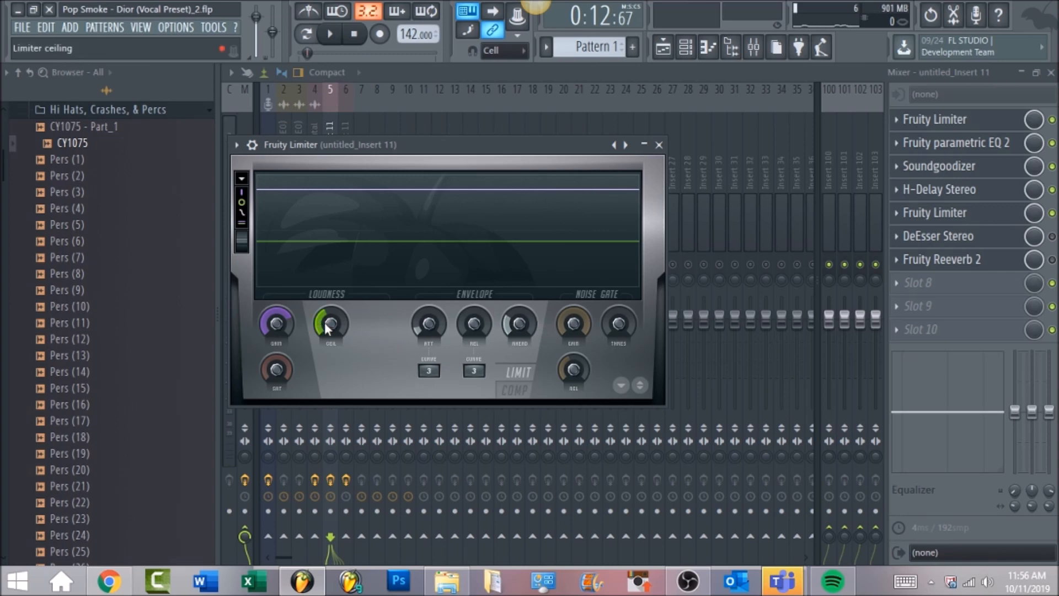
{"action": "left_click_drag", "start_coordinate": [330, 324], "coordinate": [330, 325]}
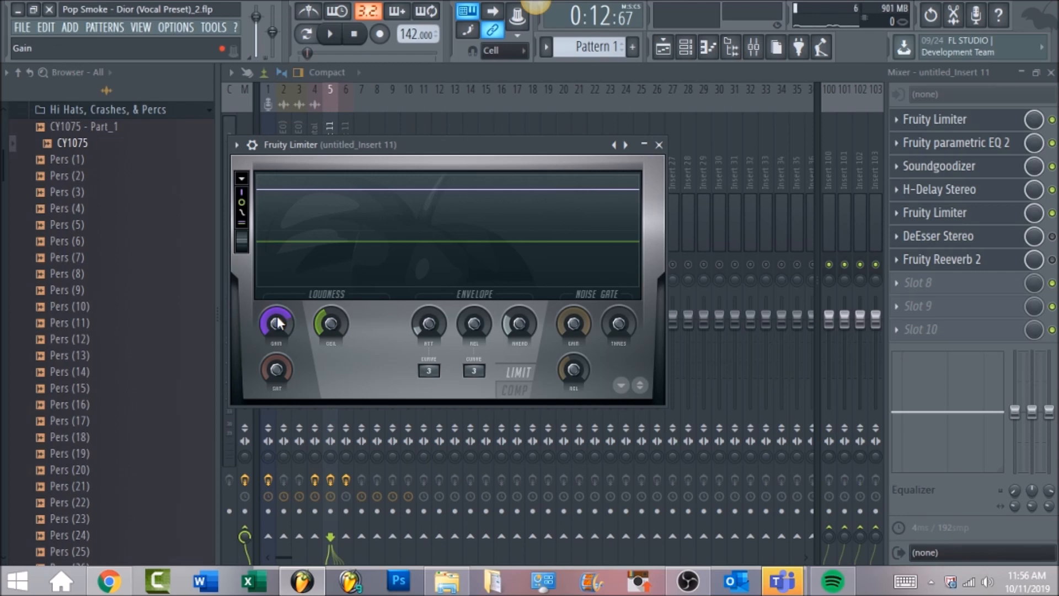
{"action": "key", "text": "space"}
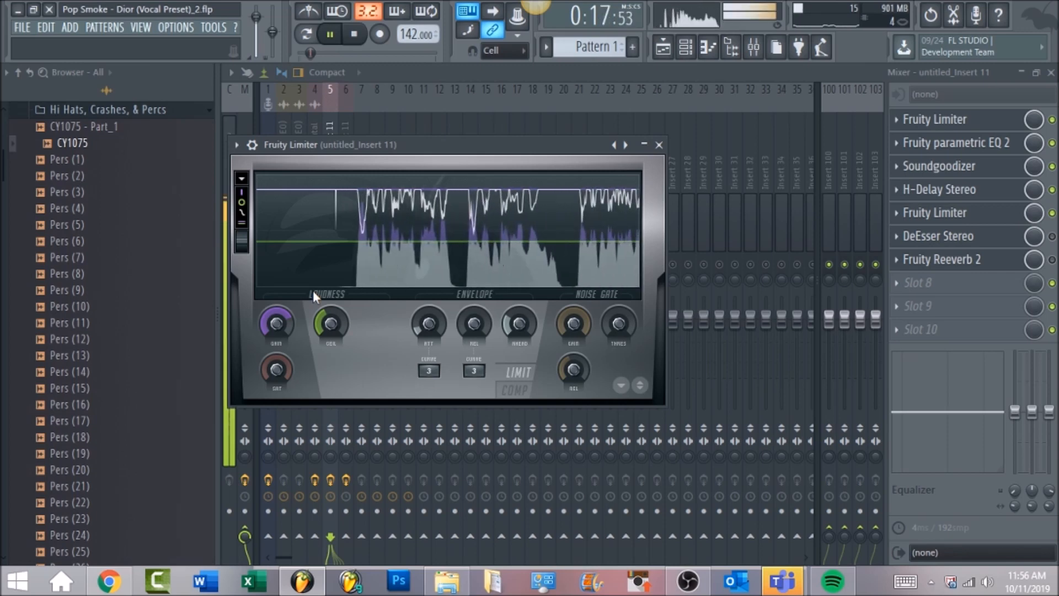
{"action": "left_click", "coordinate": [355, 34]}
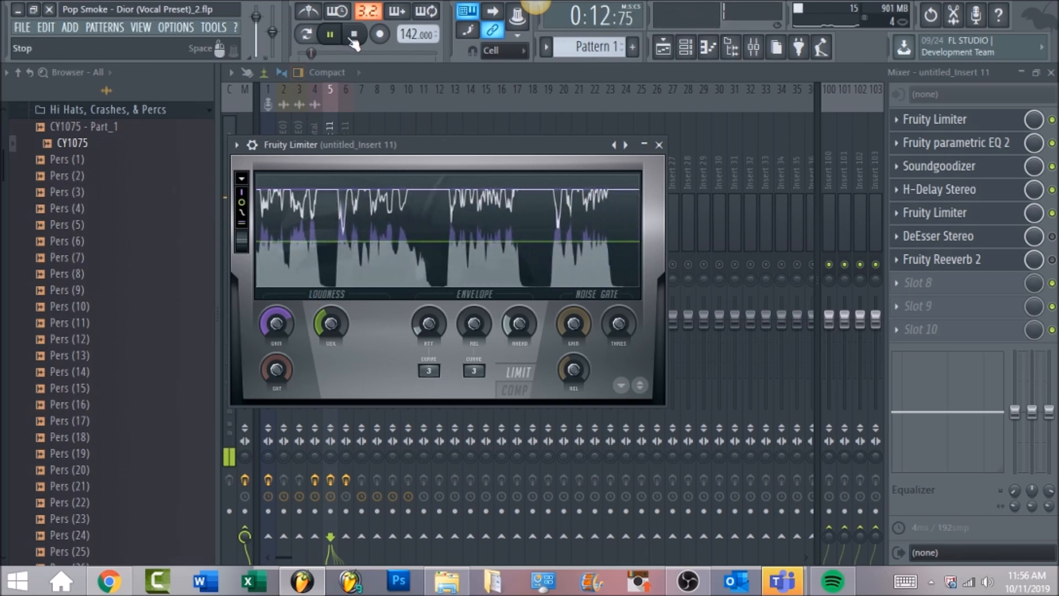
Step: Enable the DeEsser Stereo slot, open its window, and play the vocal through it twice
{"action": "left_click", "coordinate": [1052, 238]}
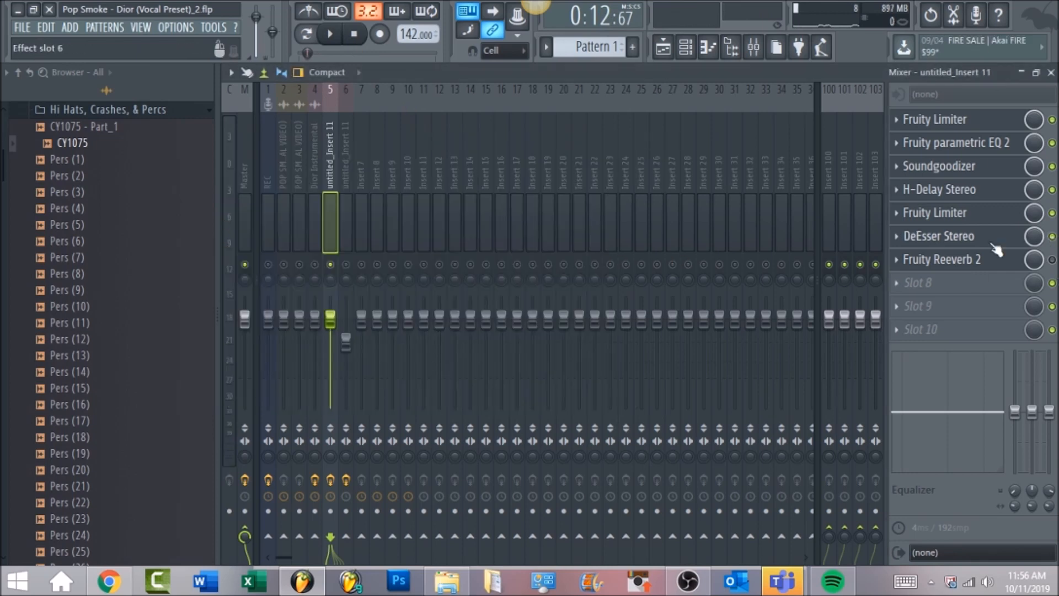
{"action": "left_click", "coordinate": [993, 246]}
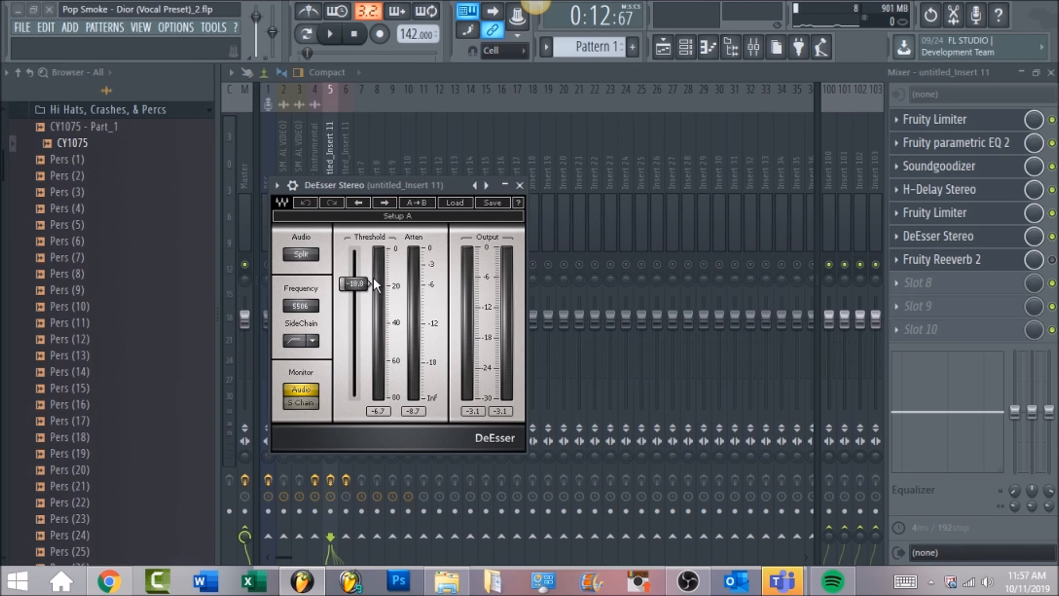
{"action": "left_click", "coordinate": [330, 40]}
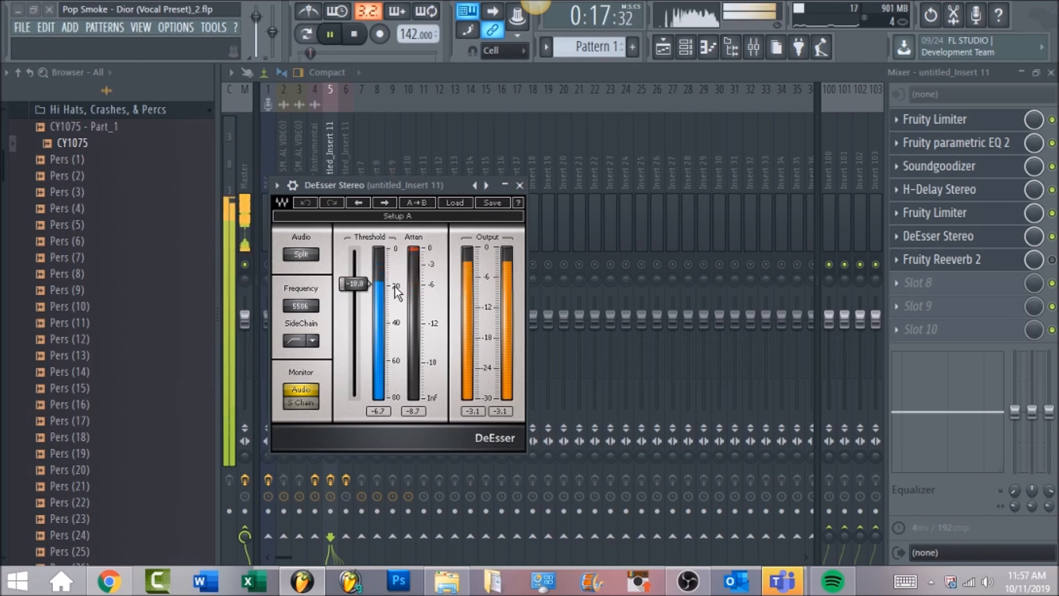
{"action": "left_click", "coordinate": [354, 34]}
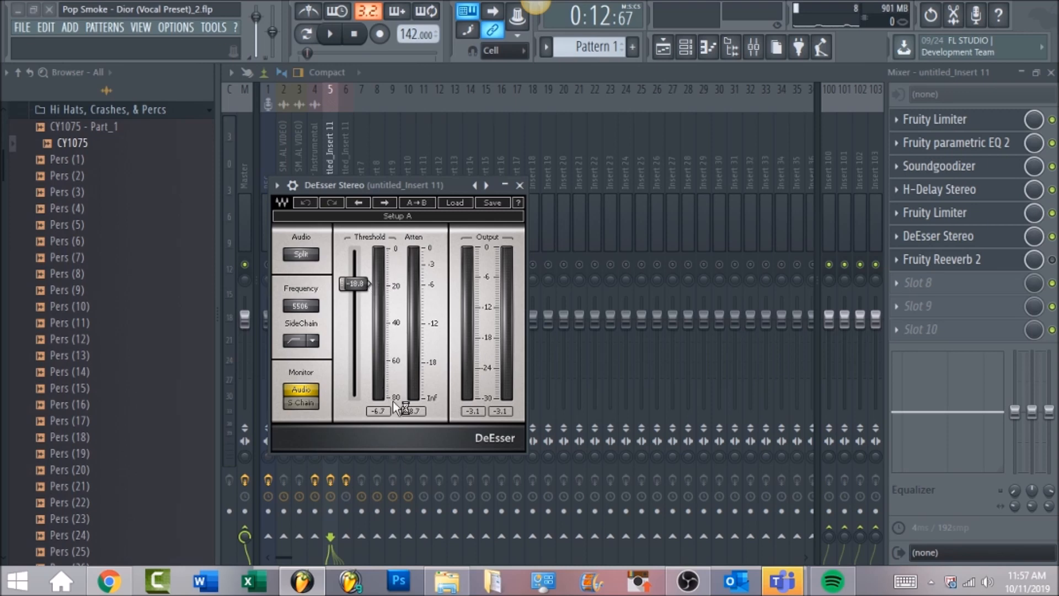
{"action": "left_click", "coordinate": [334, 35]}
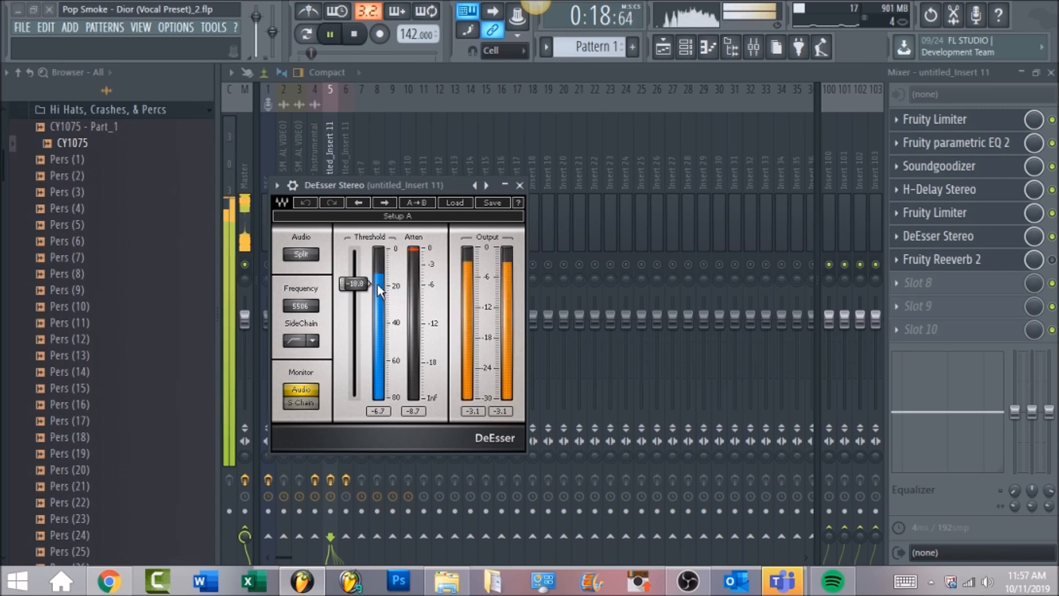
{"action": "left_click", "coordinate": [357, 35]}
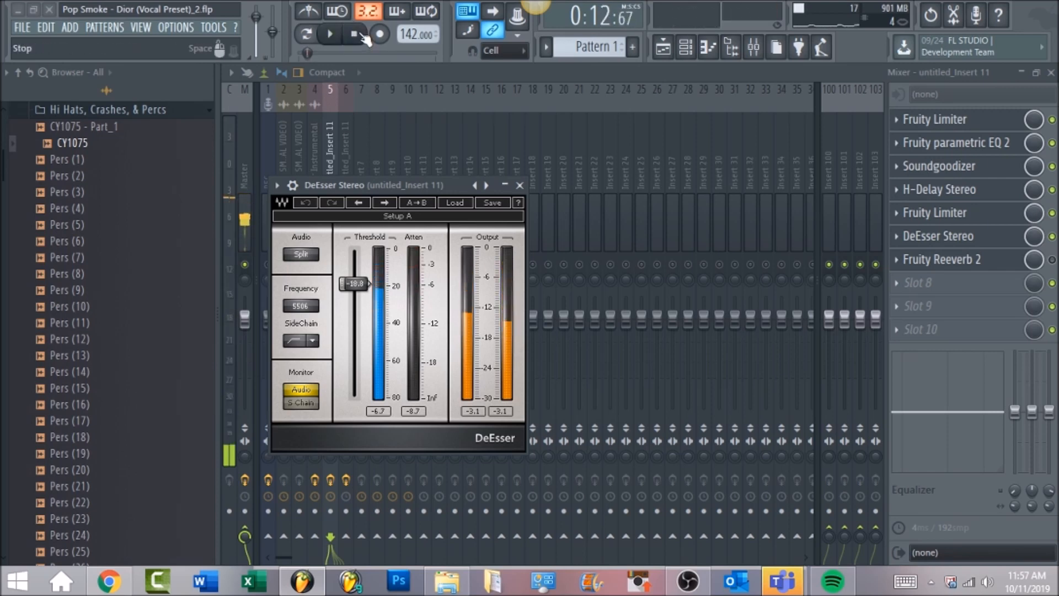
Step: Enable the Fruity Reeverb 2 slot, open its window, play the vocal through the reverb, and close it
{"action": "left_click", "coordinate": [1052, 259]}
{"action": "left_click", "coordinate": [1018, 267]}
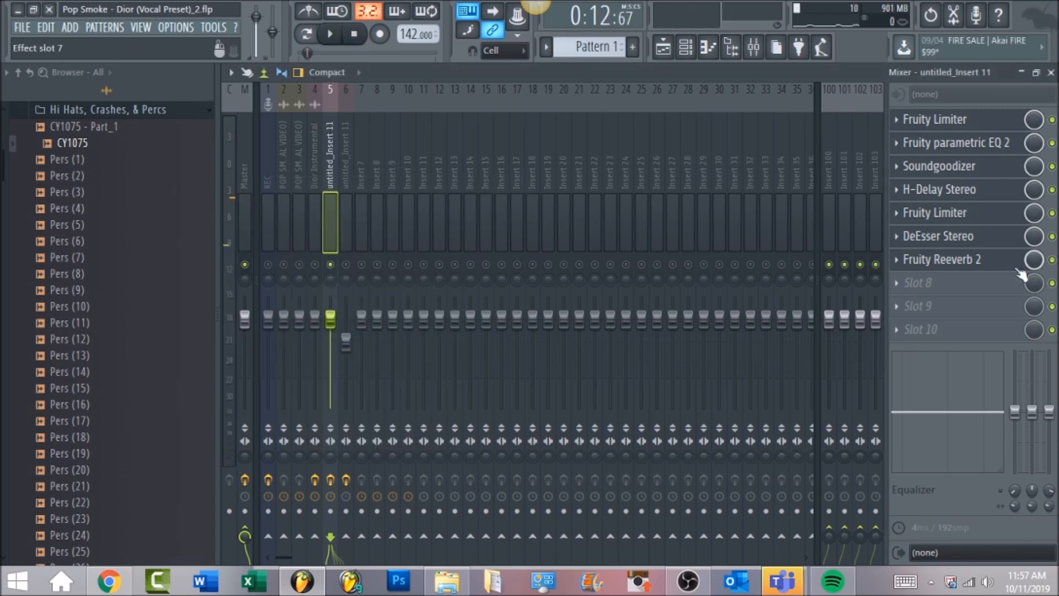
{"action": "left_click", "coordinate": [997, 263]}
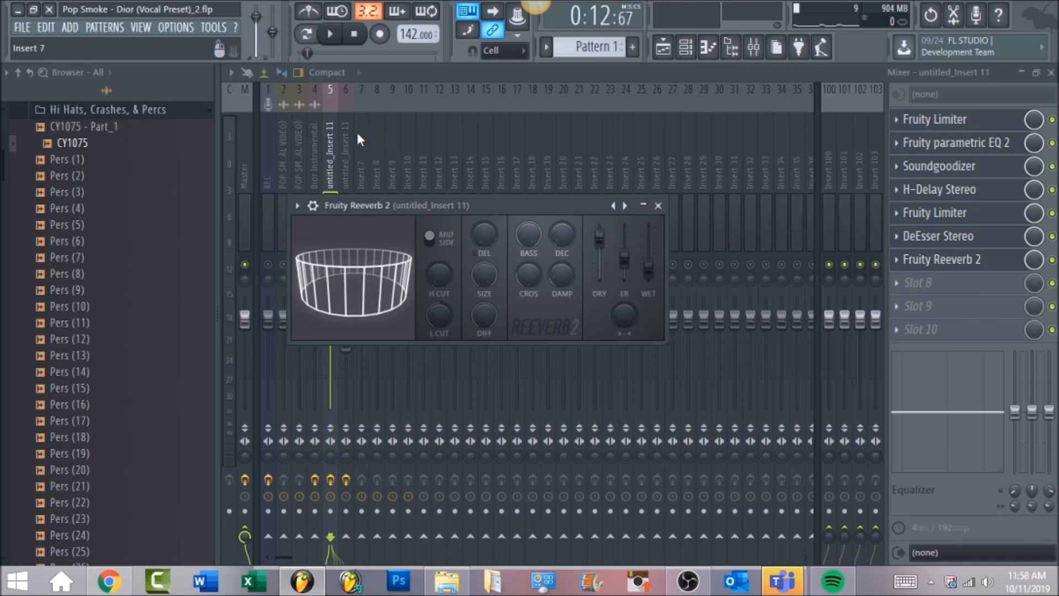
{"action": "left_click", "coordinate": [331, 35]}
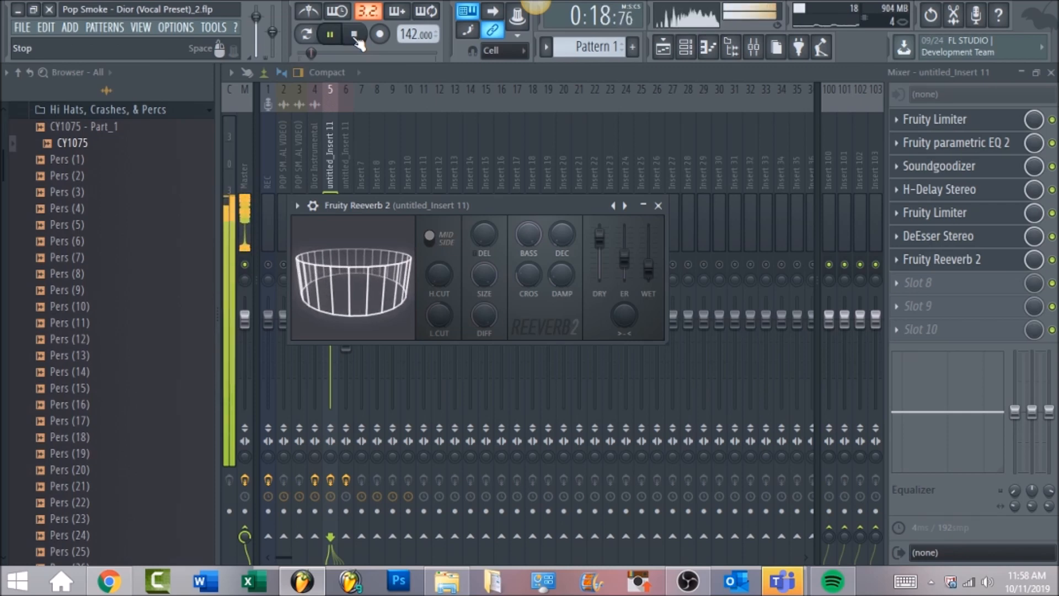
{"action": "left_click", "coordinate": [355, 35]}
{"action": "left_click", "coordinate": [440, 70]}
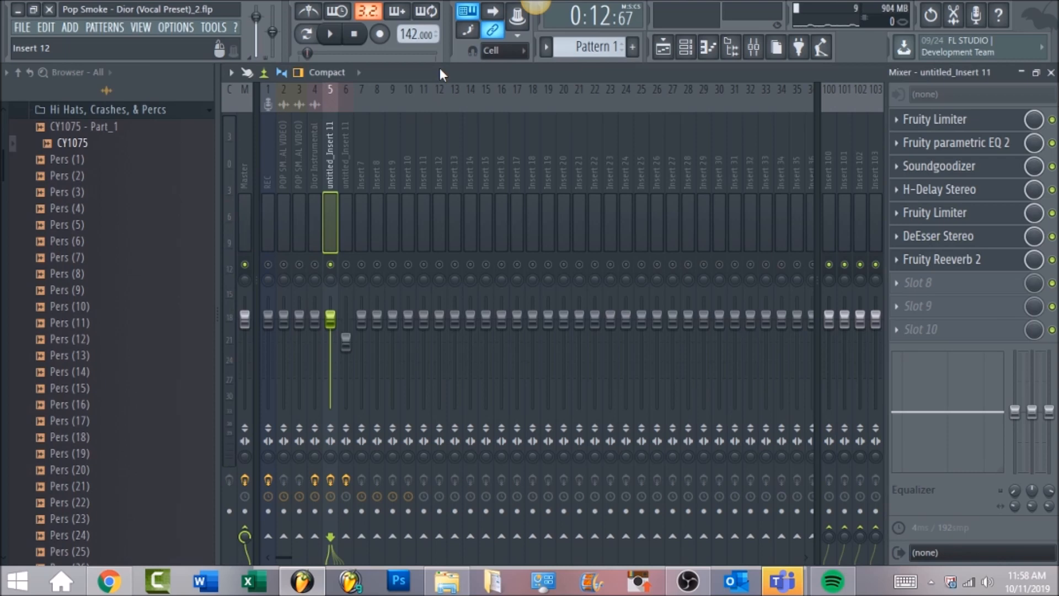
Step: Select the second untitled_Insert 11 mixer track and inspect its Fruity parametric EQ 2 window
{"action": "left_click", "coordinate": [346, 167]}
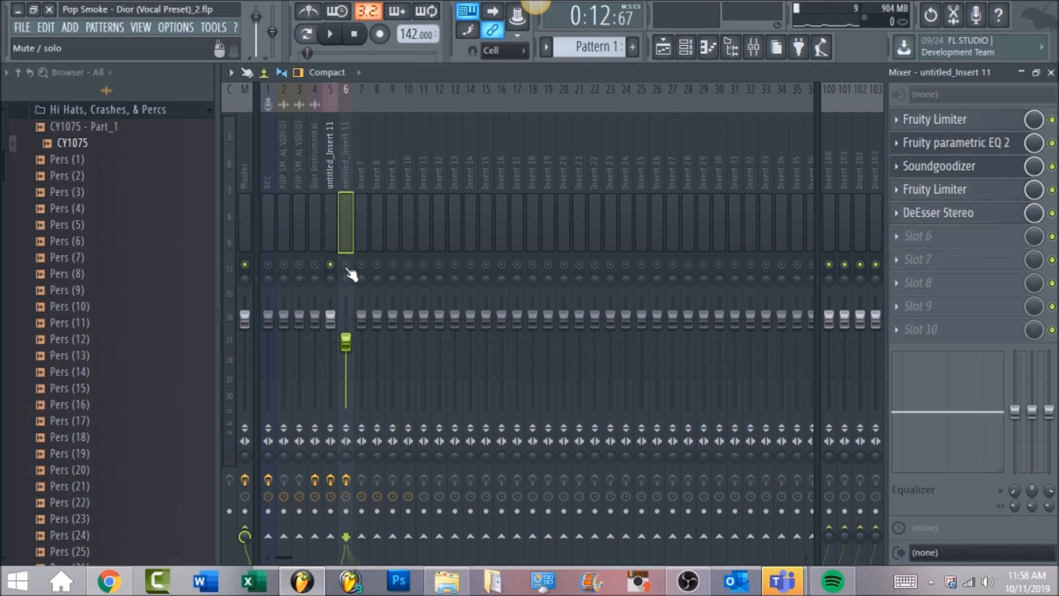
{"action": "left_click", "coordinate": [346, 265]}
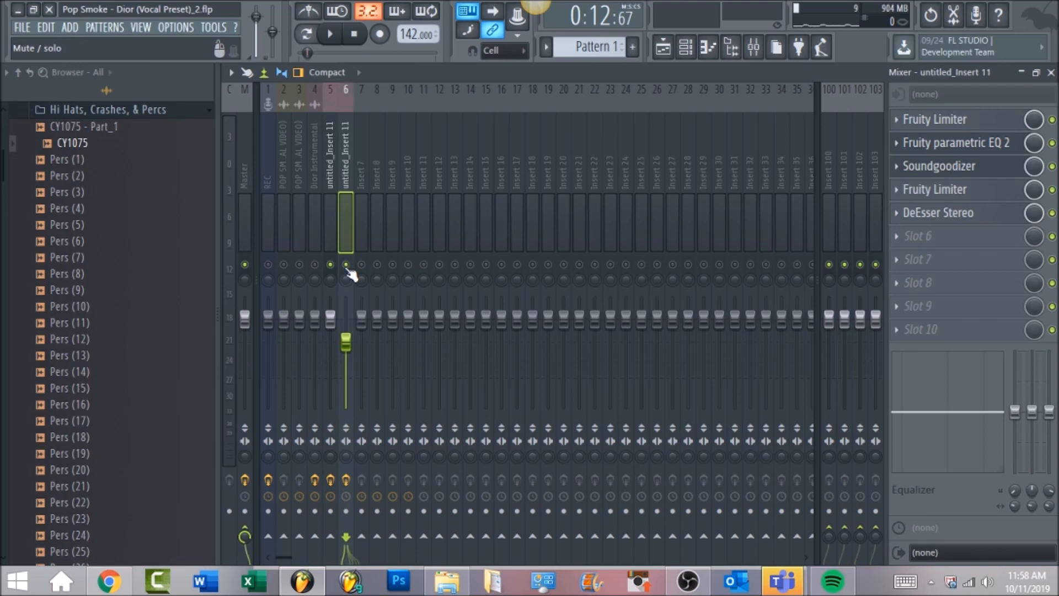
{"action": "left_click", "coordinate": [974, 144]}
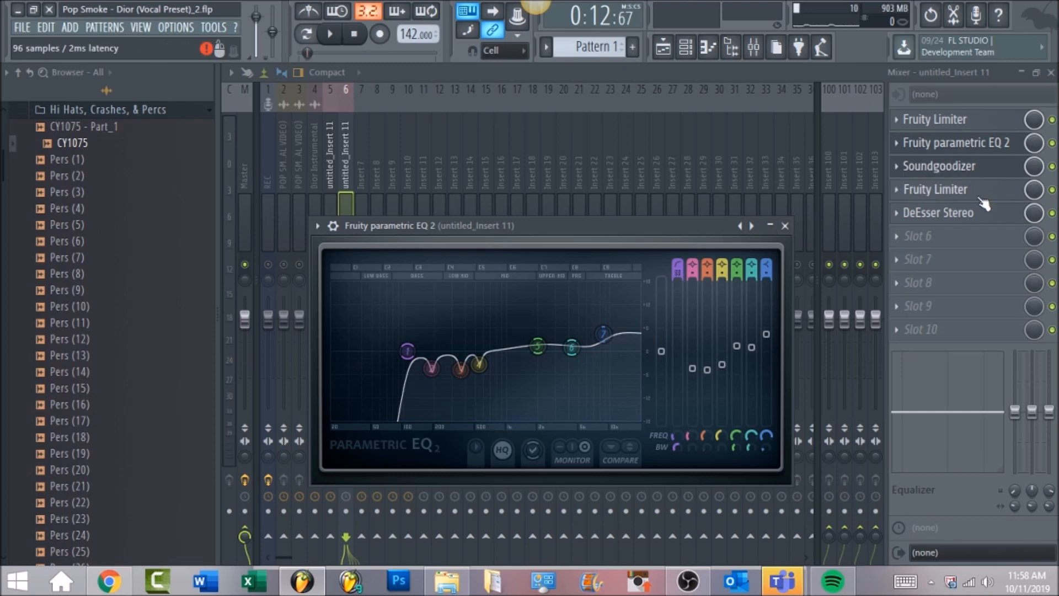
{"action": "left_click", "coordinate": [703, 68]}
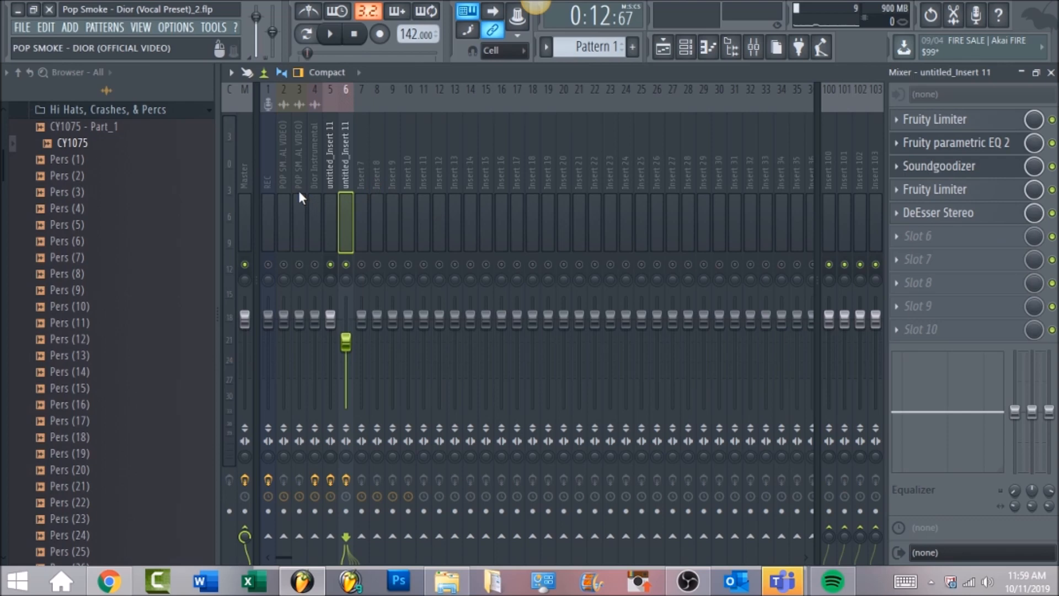
Step: Select the Master mixer track, enable its Fruity Convolver slot, and open the Convolver window
{"action": "left_click", "coordinate": [242, 169]}
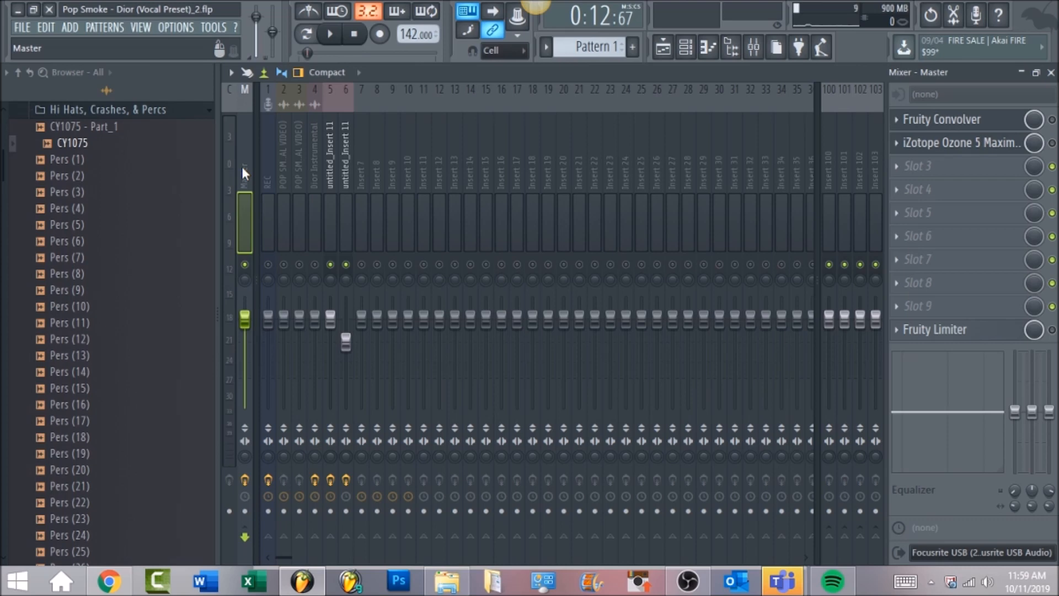
{"action": "left_click", "coordinate": [1052, 119]}
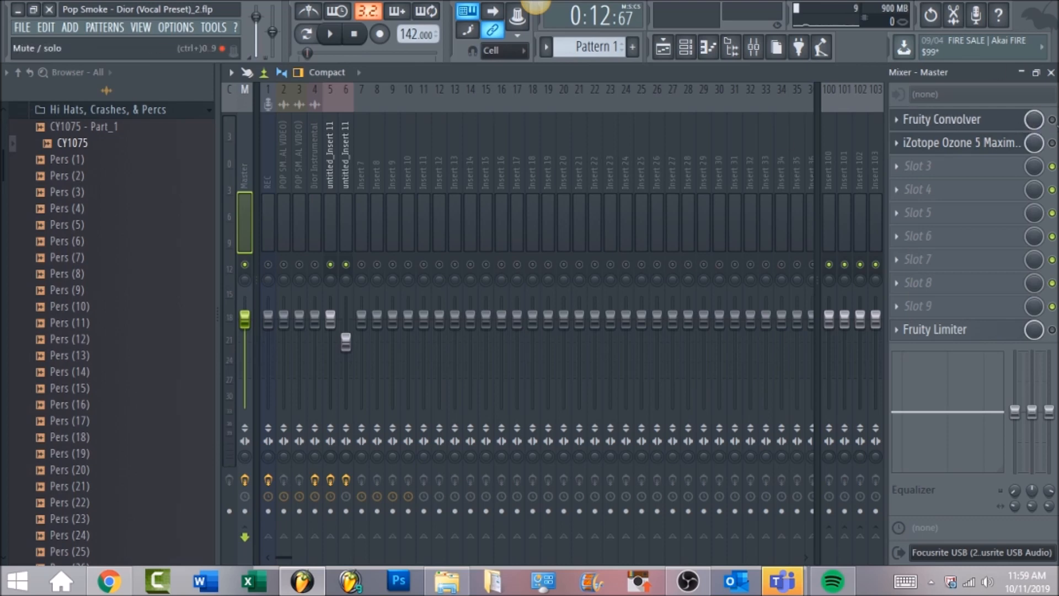
{"action": "left_click", "coordinate": [962, 127]}
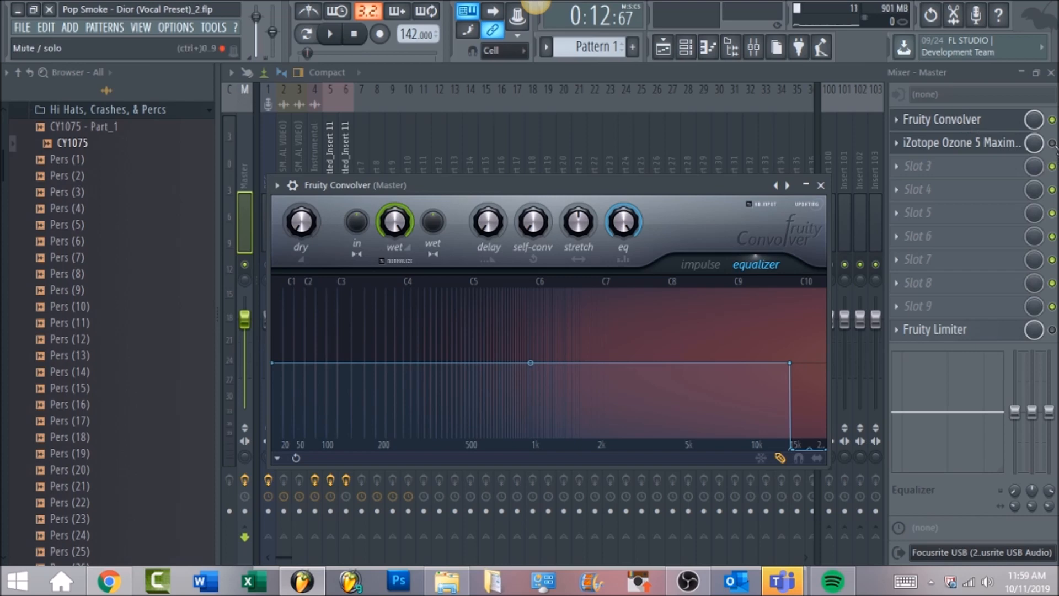
Step: Enable the iZotope Ozone 5 Maximizer slot on the Master and play the full mix through it
{"action": "left_click", "coordinate": [1053, 144]}
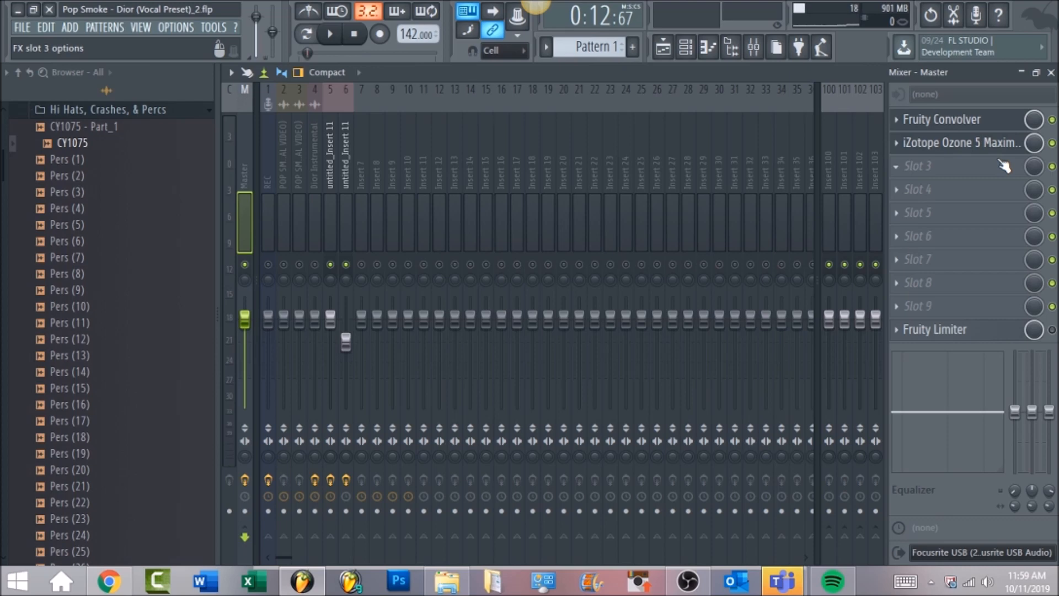
{"action": "left_click", "coordinate": [663, 47]}
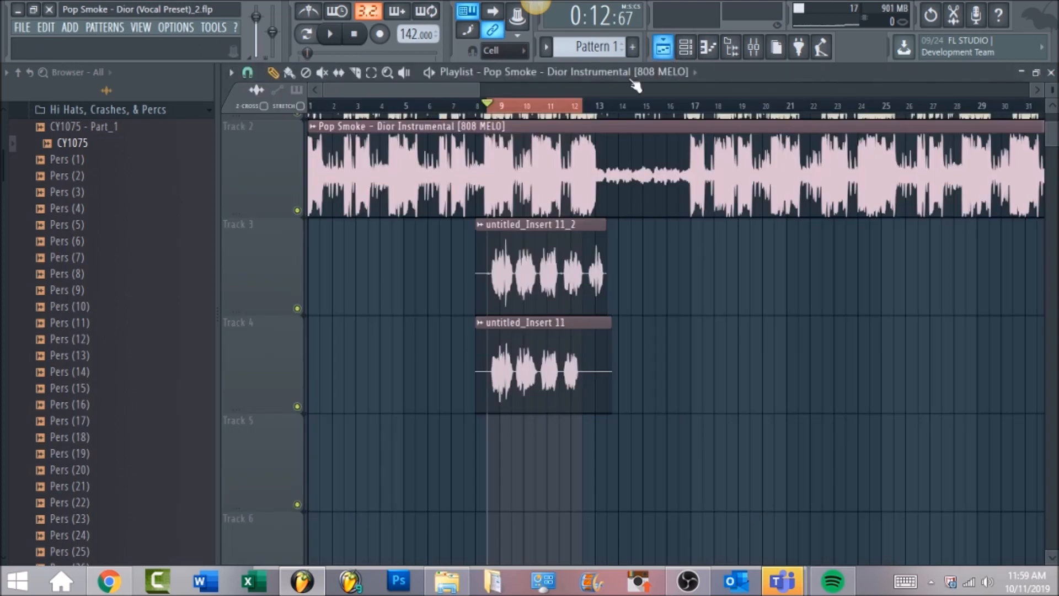
{"action": "left_click", "coordinate": [756, 54]}
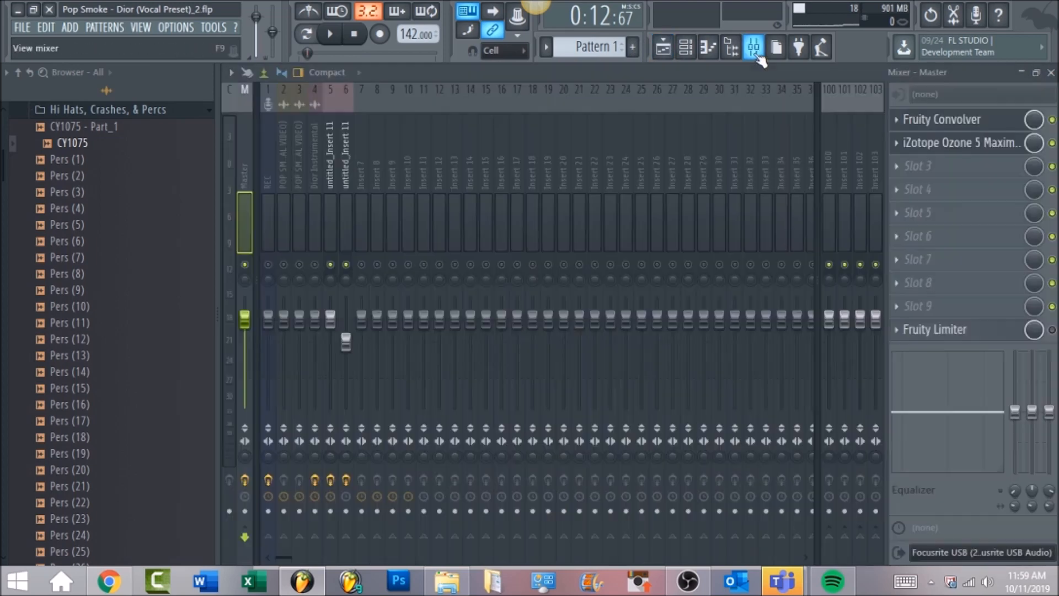
{"action": "left_click", "coordinate": [332, 36]}
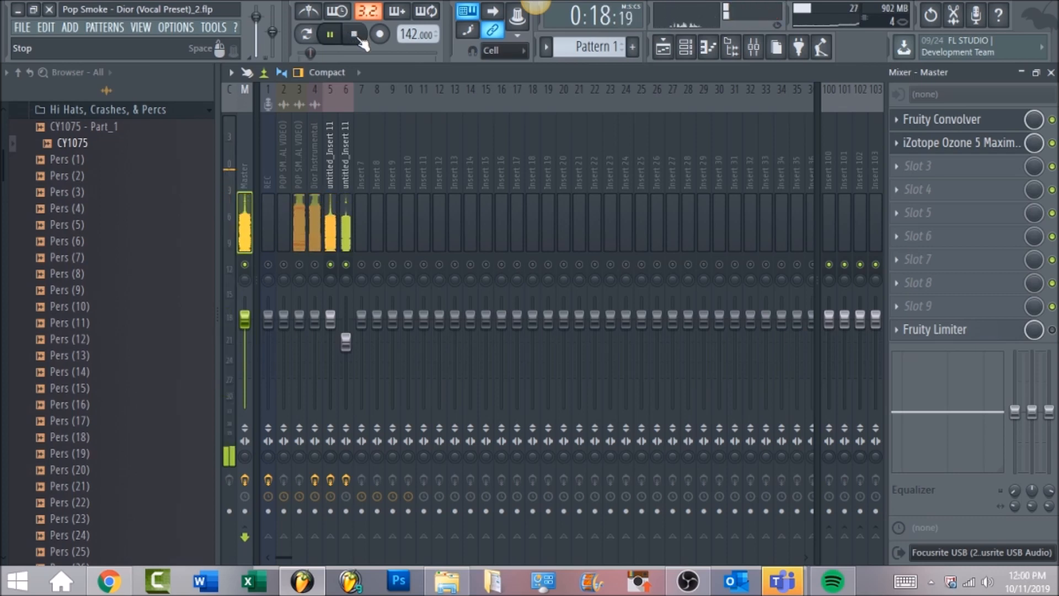
{"action": "left_click", "coordinate": [356, 36]}
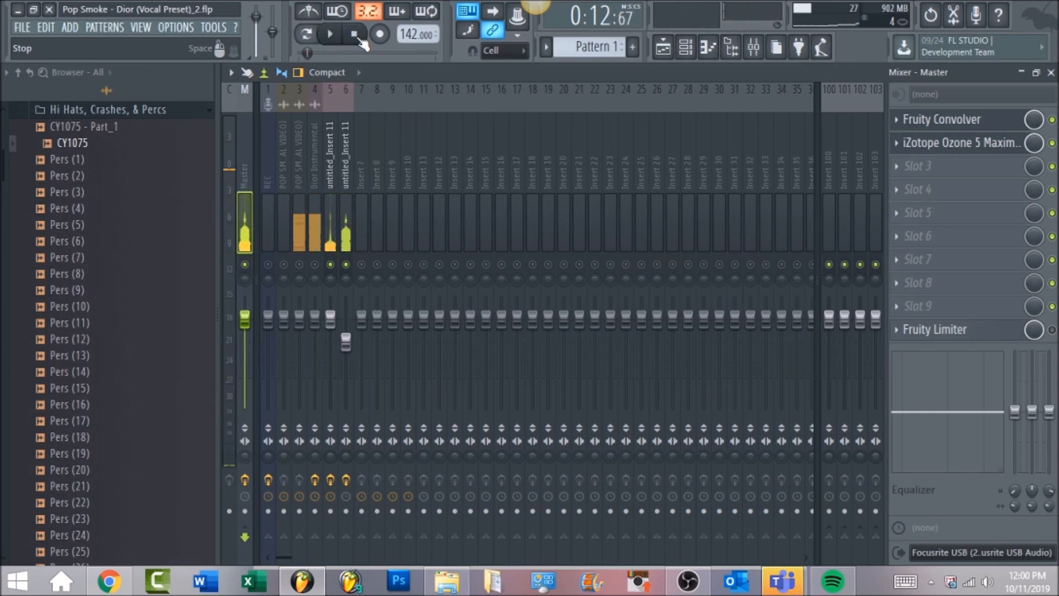